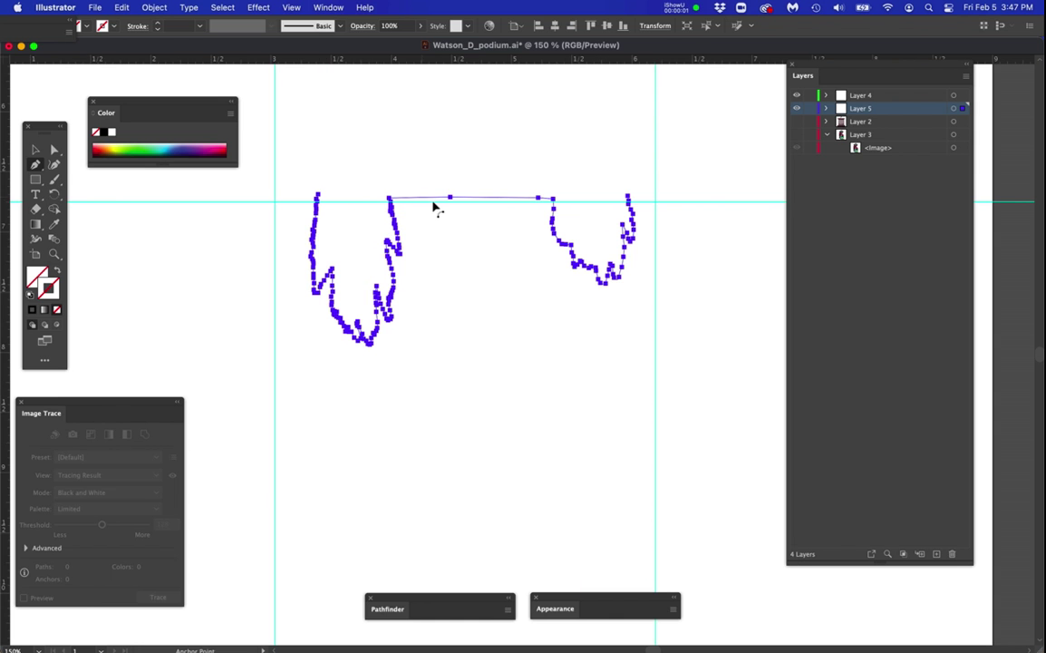
Make Layer 2 (podium and quote) and Layer 3 (ferret photo) visible, then deselect.
{"action": "left_click_drag", "start_coordinate": [700, 161], "coordinate": [716, 205]}
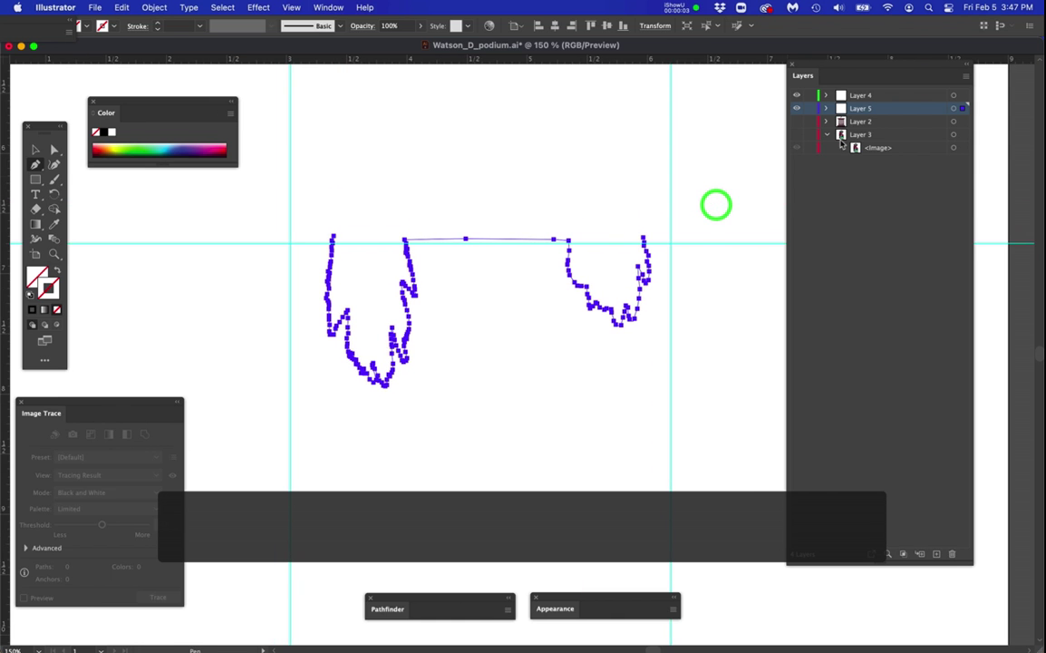
{"action": "left_click", "coordinate": [796, 121]}
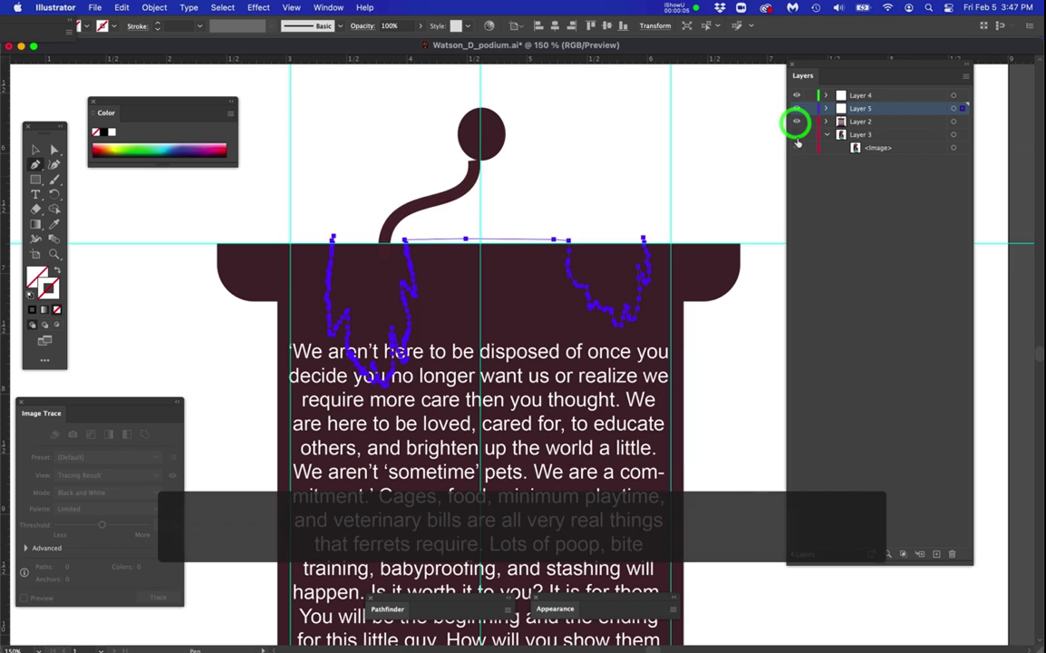
{"action": "left_click", "coordinate": [796, 134]}
{"action": "scroll", "coordinate": [574, 218], "scroll_direction": "down", "scroll_amount": 2}
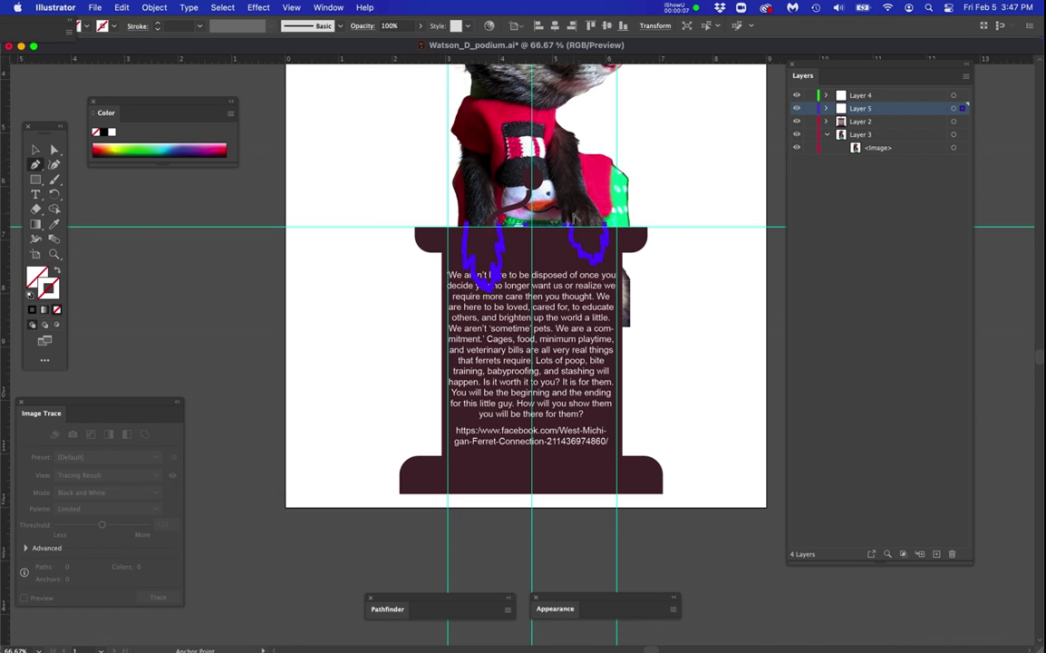
{"action": "scroll", "coordinate": [573, 217], "scroll_direction": "up", "scroll_amount": 2}
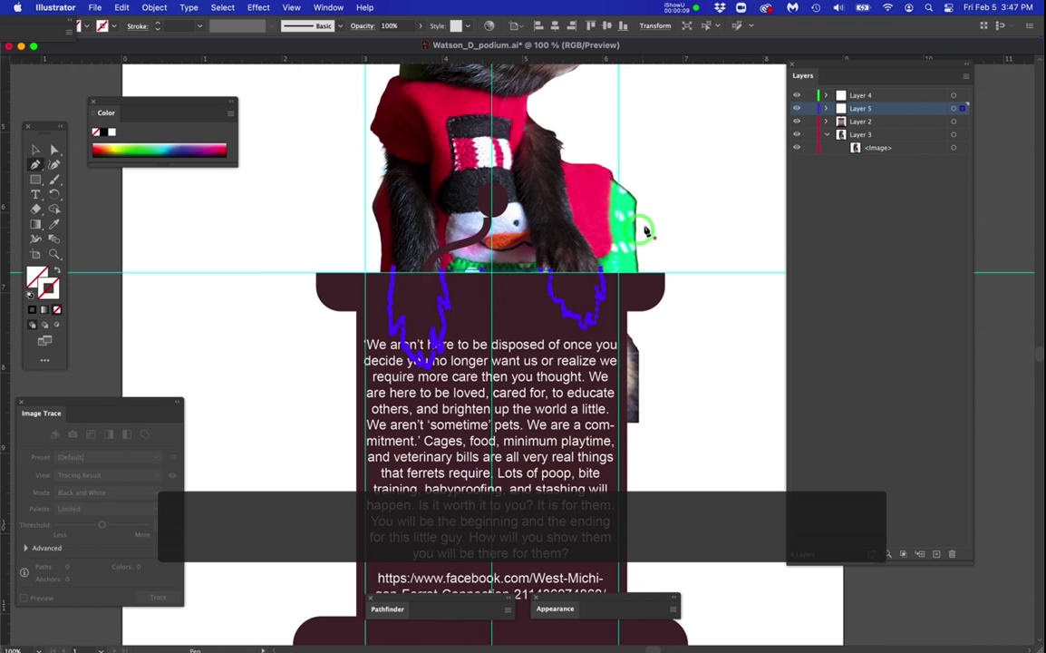
{"action": "scroll", "coordinate": [647, 232], "scroll_direction": "down", "scroll_amount": 1}
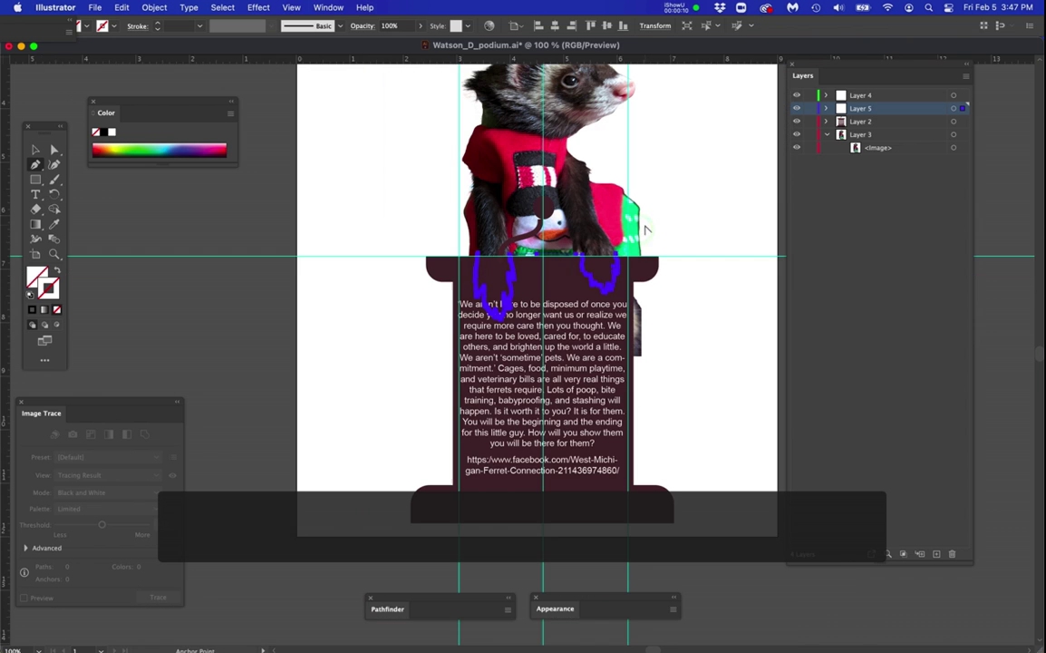
{"action": "left_click", "coordinate": [739, 152]}
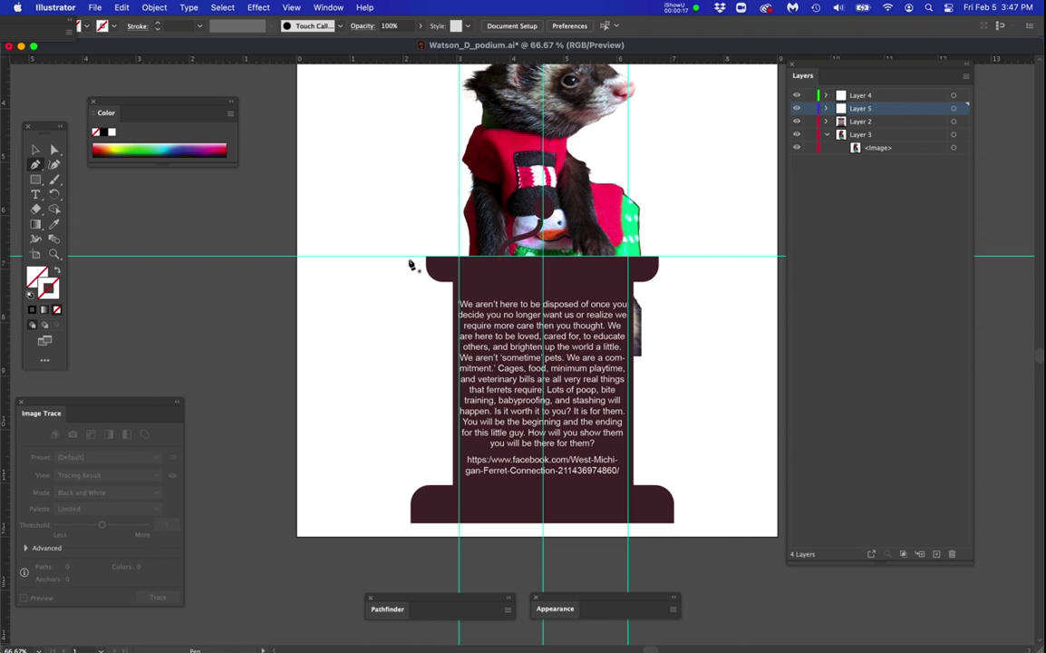
{"action": "left_click", "coordinate": [616, 263]}
{"action": "scroll", "coordinate": [548, 264], "scroll_direction": "up", "scroll_amount": 3}
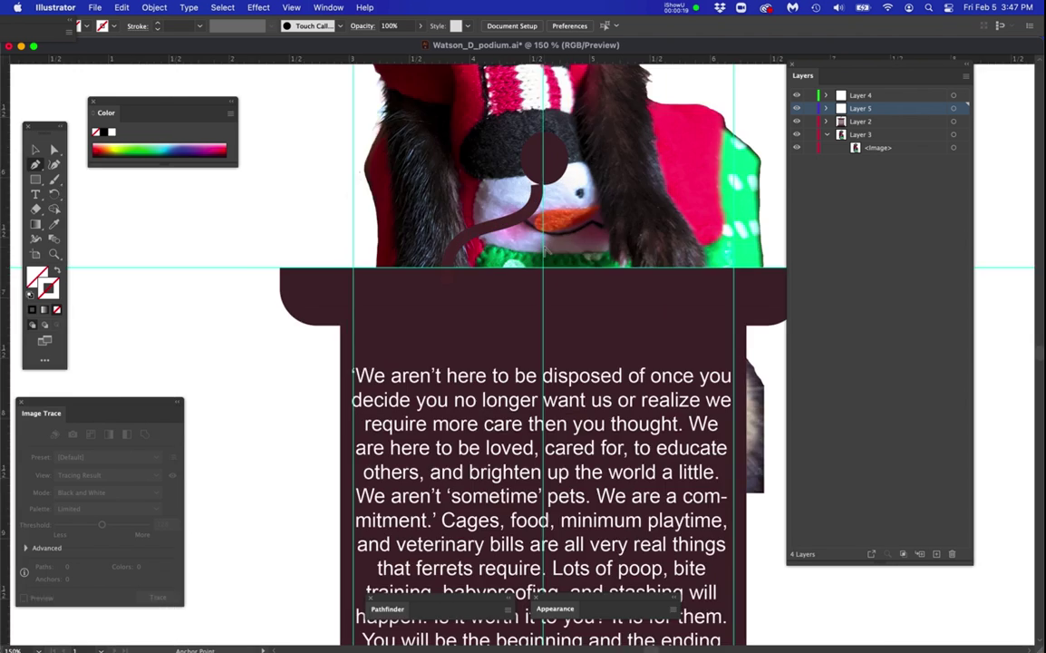
{"action": "scroll", "coordinate": [547, 264], "scroll_direction": "down", "scroll_amount": 2}
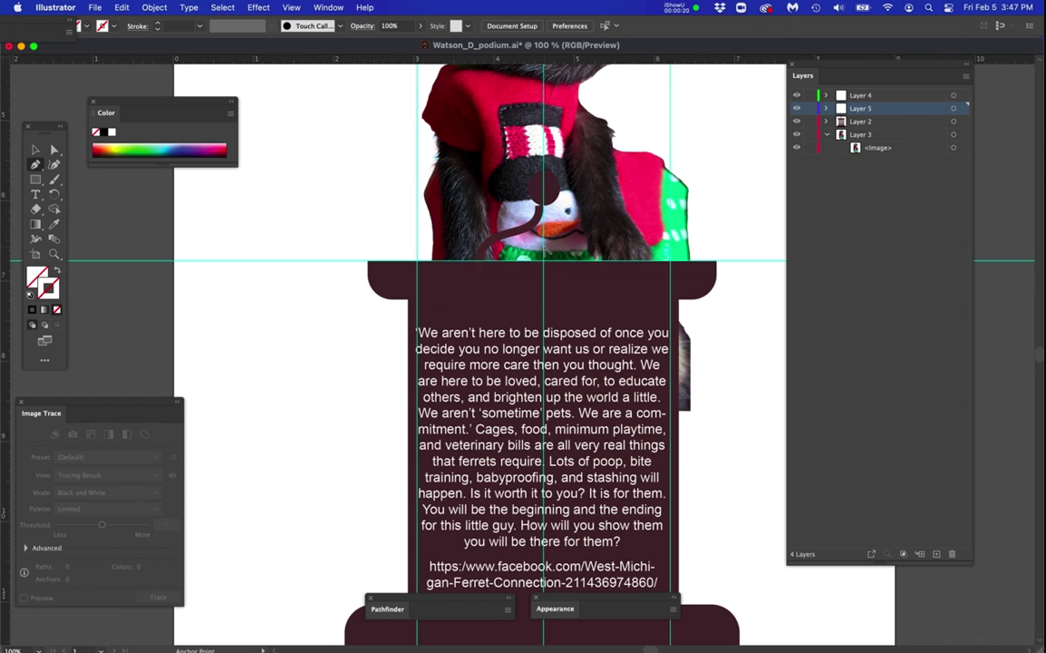
{"action": "left_click", "coordinate": [796, 121]}
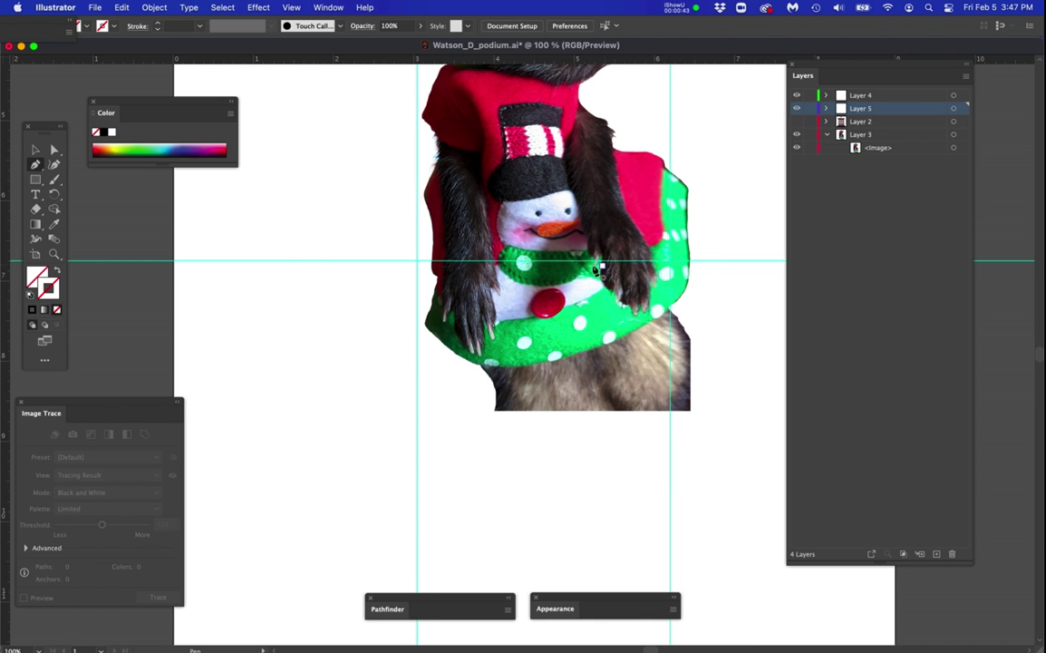
Bring the ferret's paws into view and expand the paw outline and guides layers.
{"action": "scroll", "coordinate": [596, 268], "scroll_direction": "up", "scroll_amount": 2}
{"action": "left_click_drag", "start_coordinate": [567, 275], "coordinate": [566, 283]}
{"action": "left_click", "coordinate": [826, 109]}
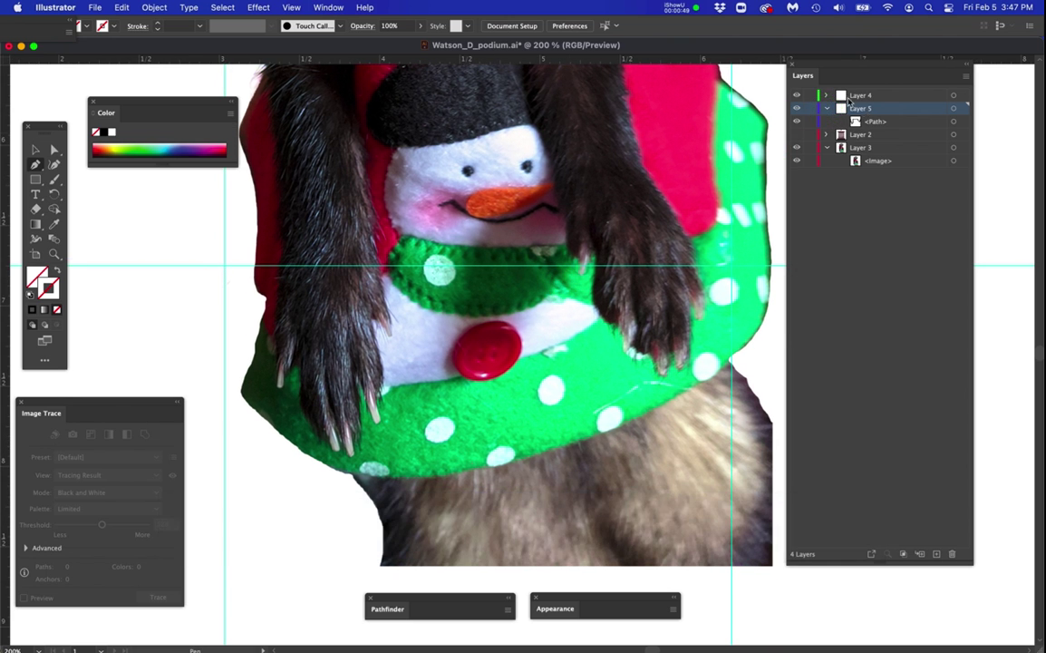
{"action": "left_click", "coordinate": [856, 95]}
{"action": "left_click", "coordinate": [826, 96]}
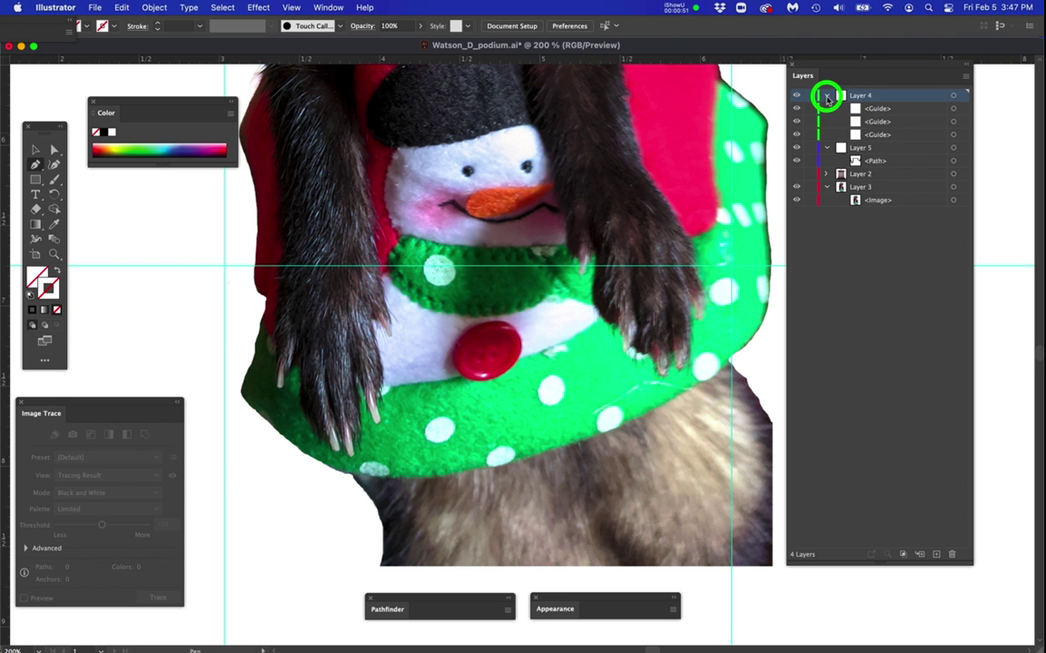
{"action": "left_click", "coordinate": [827, 96]}
{"action": "left_click", "coordinate": [826, 96]}
{"action": "left_click", "coordinate": [826, 96]}
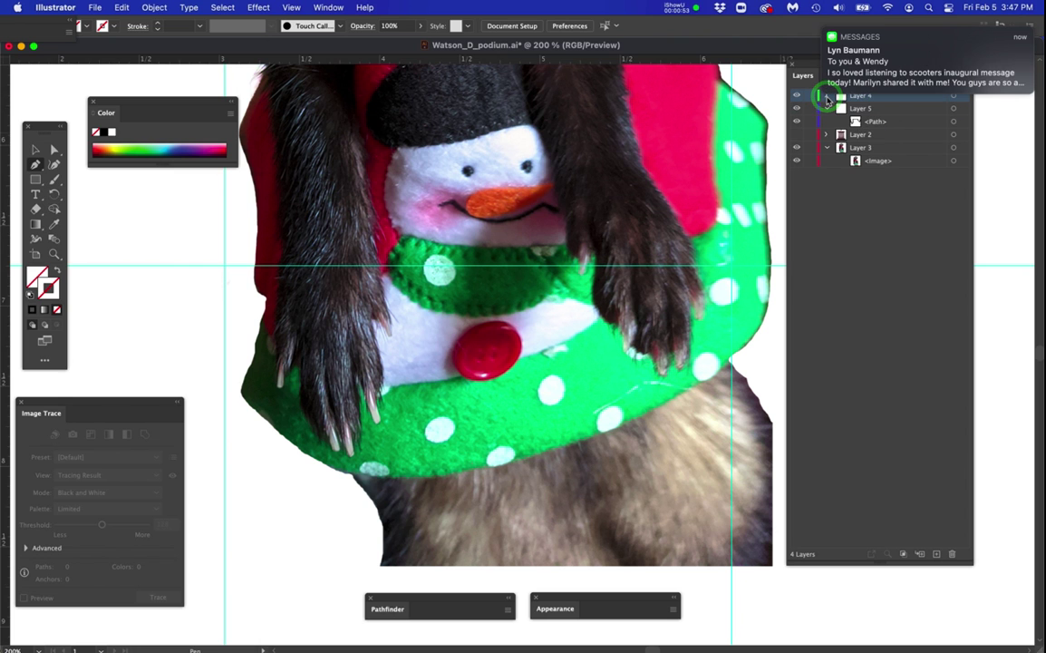
Hide the guides layer and target the traced paw outline <Path>.
{"action": "mouse_move", "coordinate": [1027, 44]}
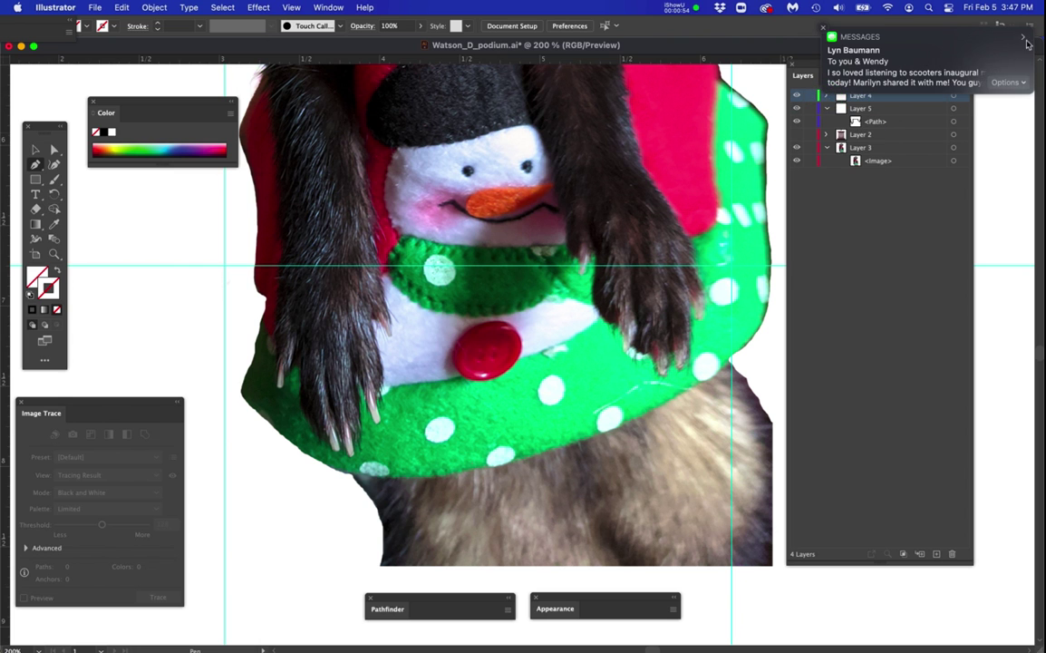
{"action": "left_click", "coordinate": [822, 32]}
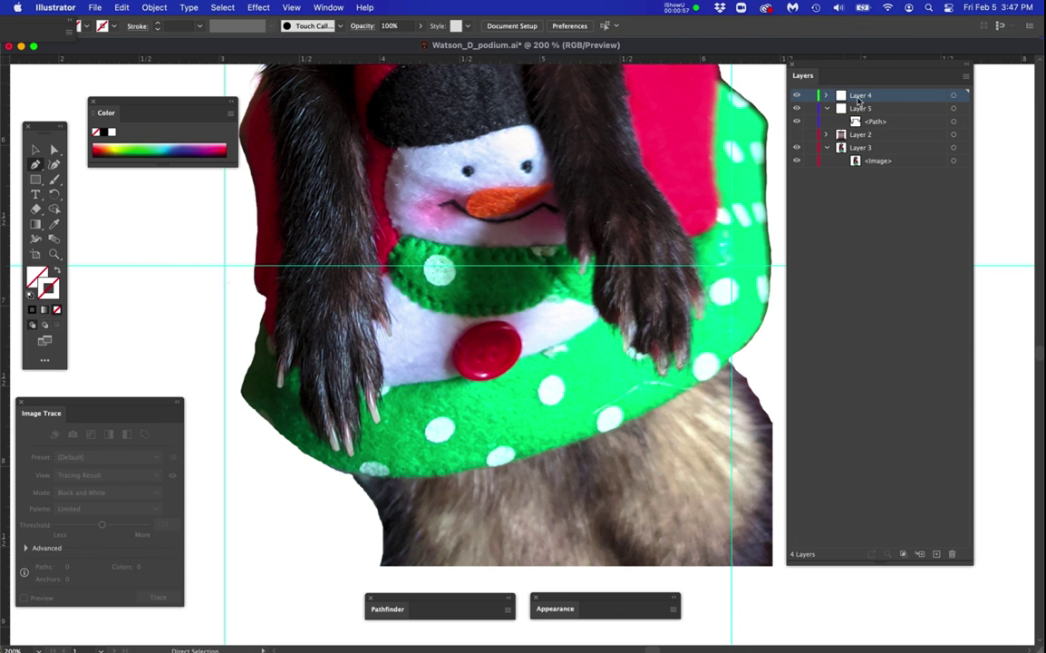
{"action": "left_click", "coordinate": [797, 96]}
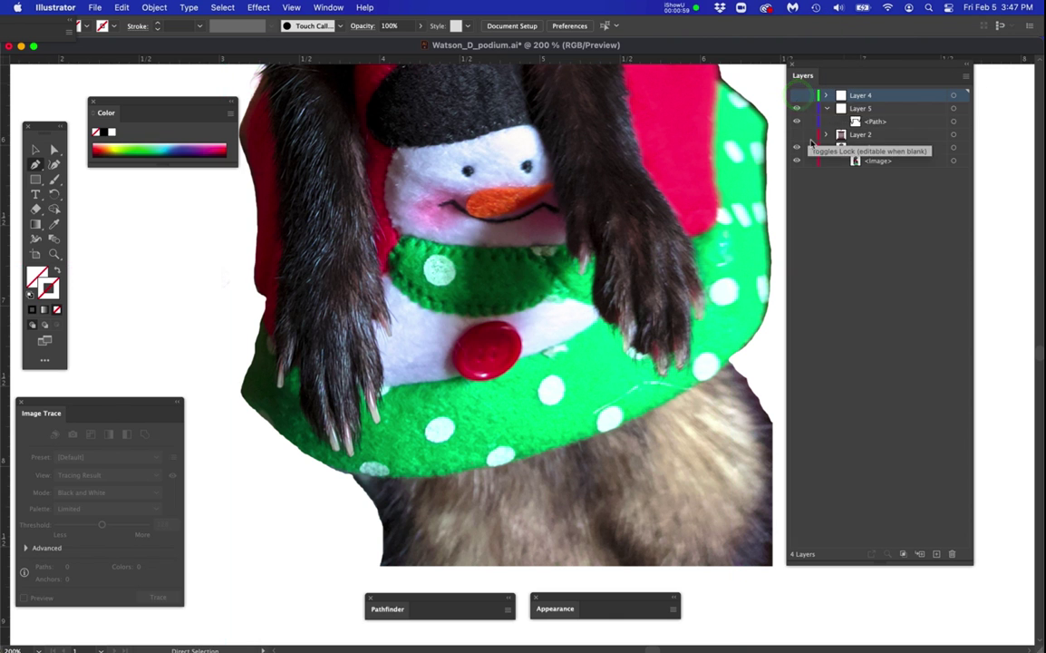
{"action": "left_click", "coordinate": [954, 121]}
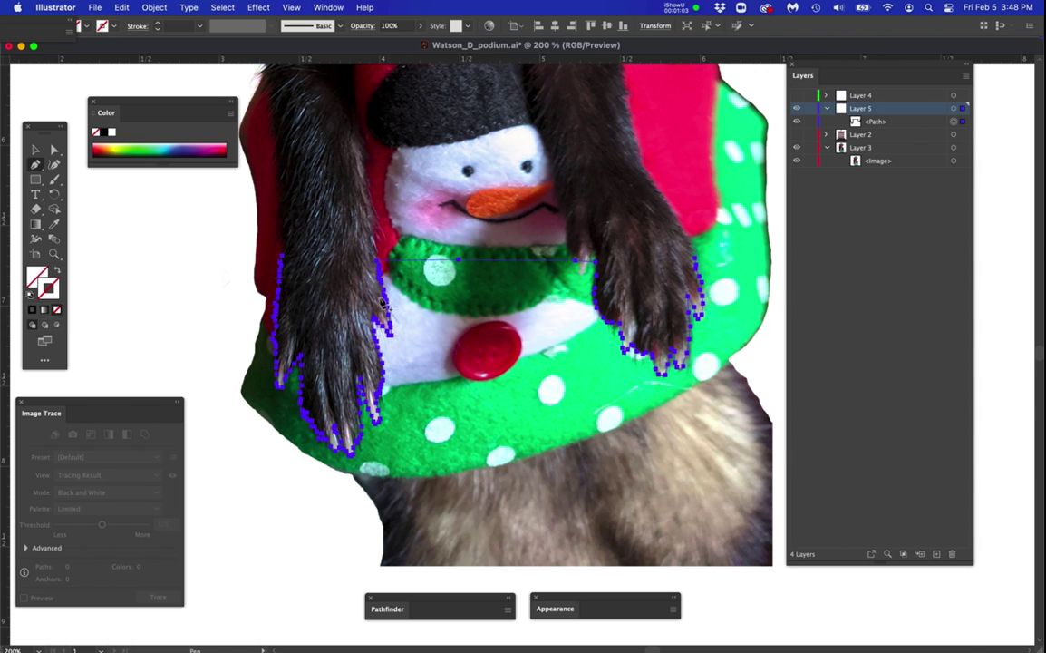
Zoom in and drag a stray paw-outline anchor onto the left paw's fur edge.
{"action": "scroll", "coordinate": [384, 305], "scroll_direction": "up", "scroll_amount": 2}
{"action": "scroll", "coordinate": [385, 308], "scroll_direction": "down", "scroll_amount": 1}
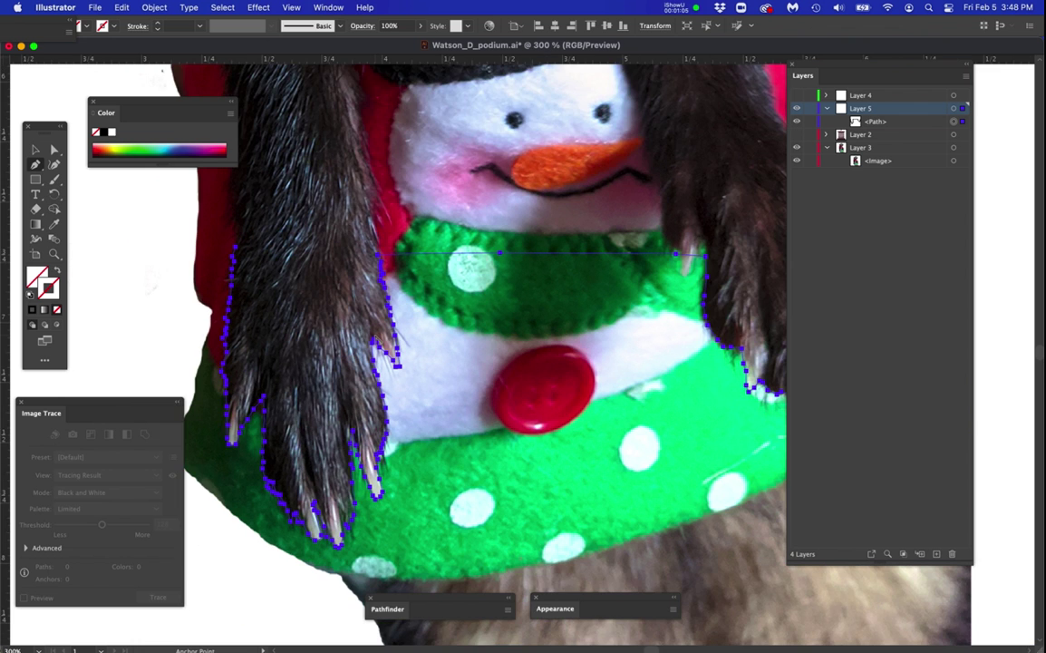
{"action": "scroll", "coordinate": [233, 340], "scroll_direction": "up", "scroll_amount": 4}
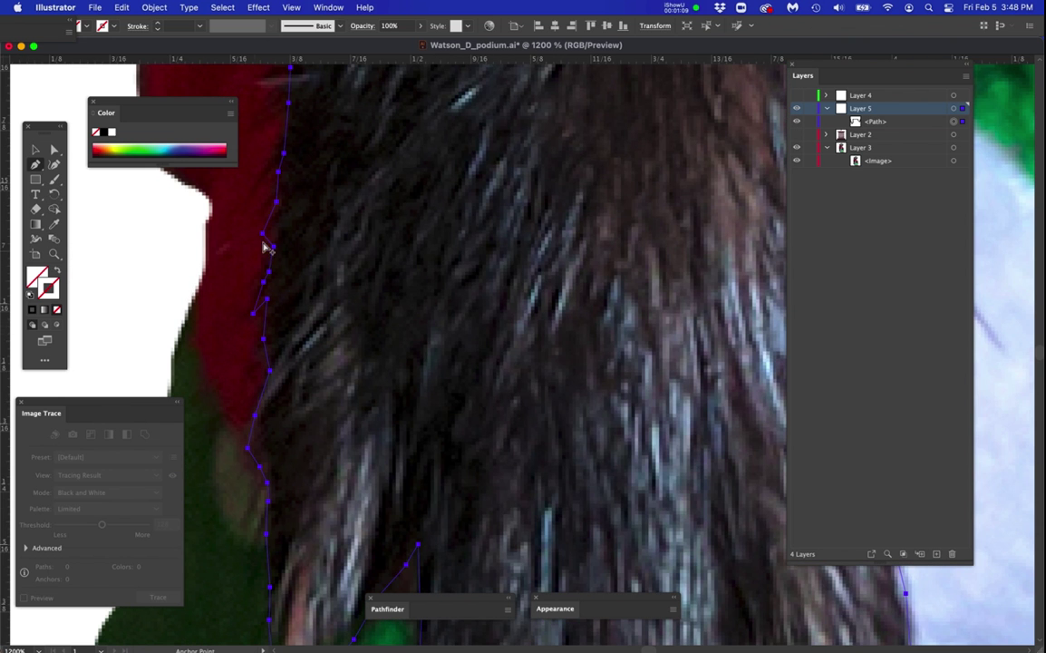
{"action": "left_click_drag", "start_coordinate": [263, 233], "coordinate": [274, 227]}
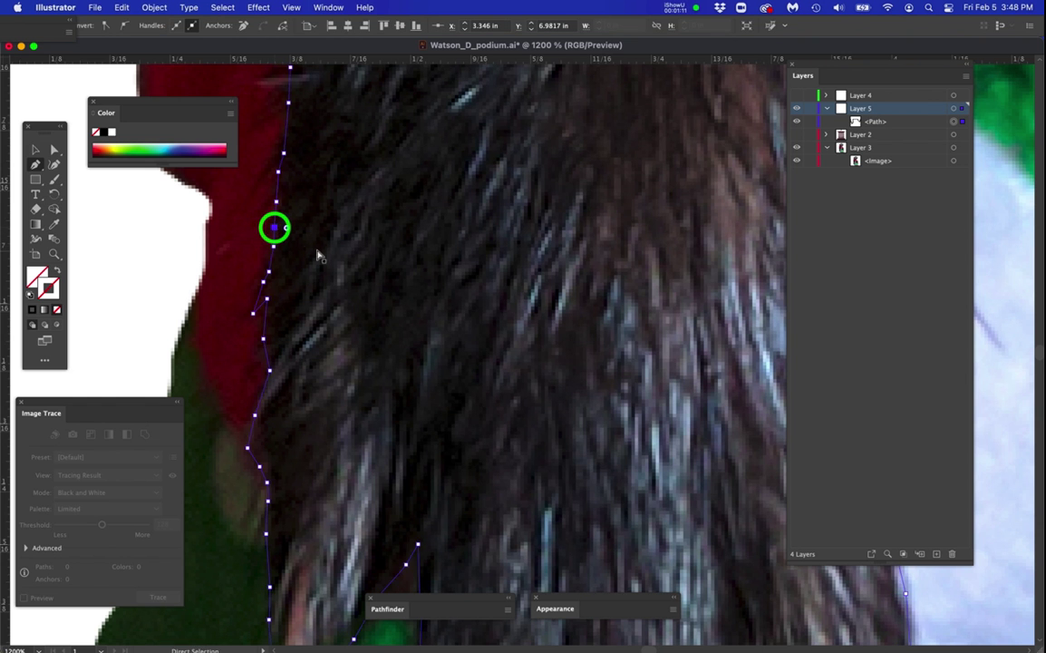
Zoom back out over the ferret and deselect the paw outline.
{"action": "scroll", "coordinate": [317, 256], "scroll_direction": "down", "scroll_amount": 3}
{"action": "scroll", "coordinate": [535, 310], "scroll_direction": "down", "scroll_amount": 2}
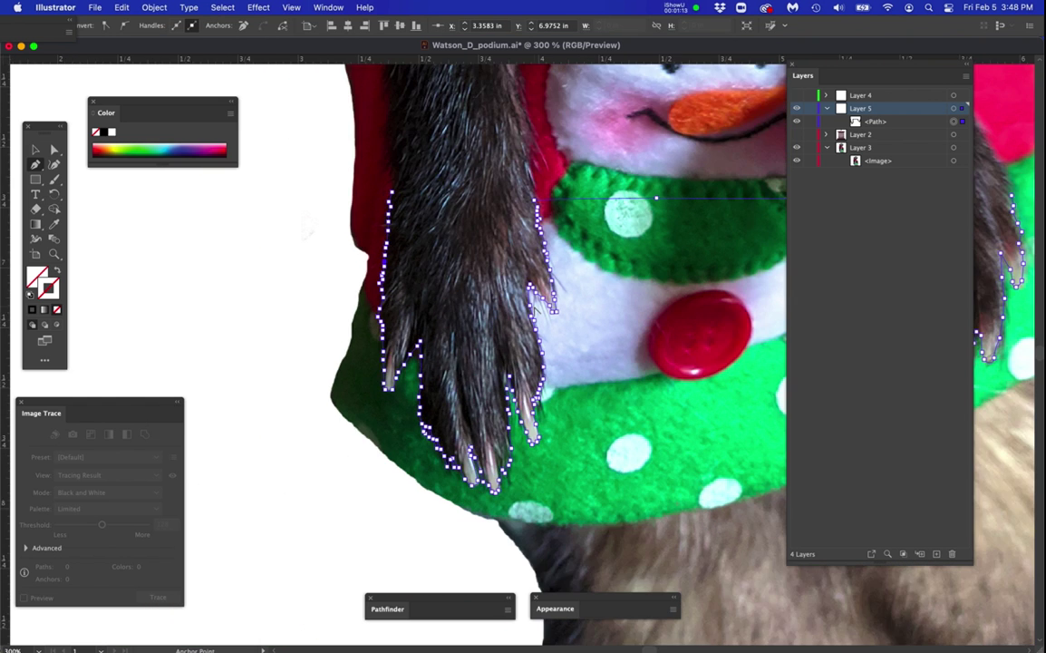
{"action": "scroll", "coordinate": [485, 358], "scroll_direction": "right", "scroll_amount": 3}
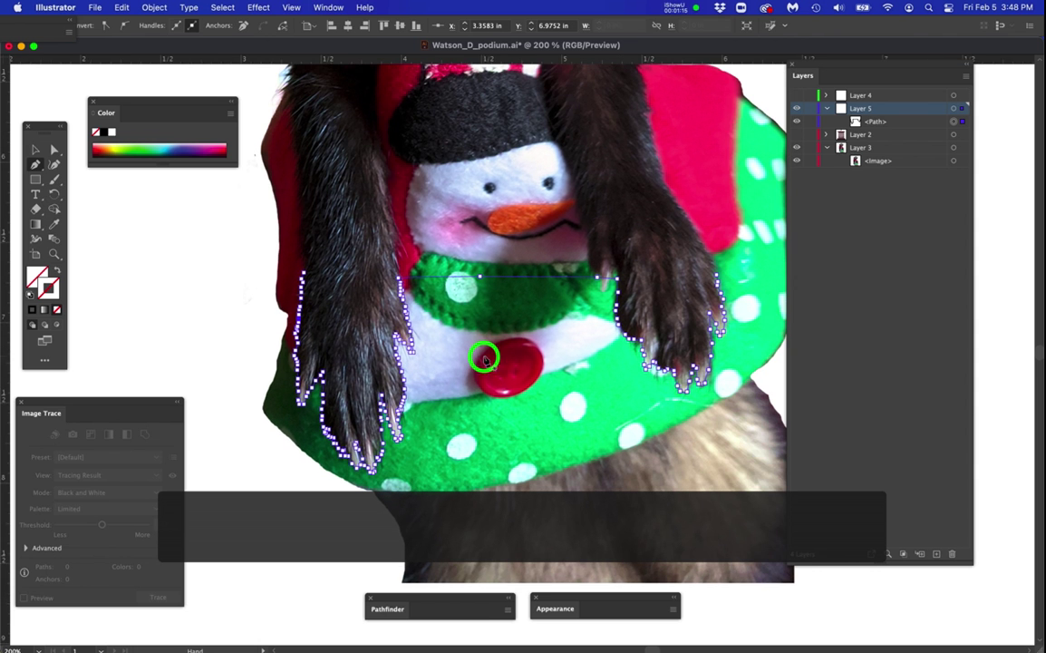
{"action": "scroll", "coordinate": [622, 281], "scroll_direction": "up", "scroll_amount": 3}
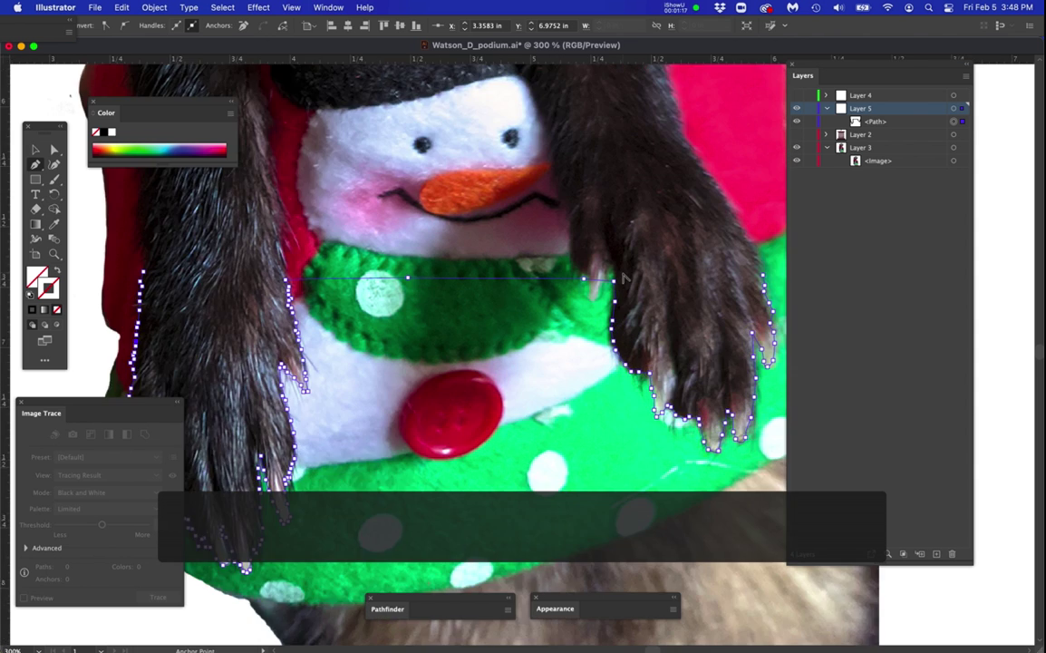
{"action": "scroll", "coordinate": [622, 281], "scroll_direction": "down", "scroll_amount": 2}
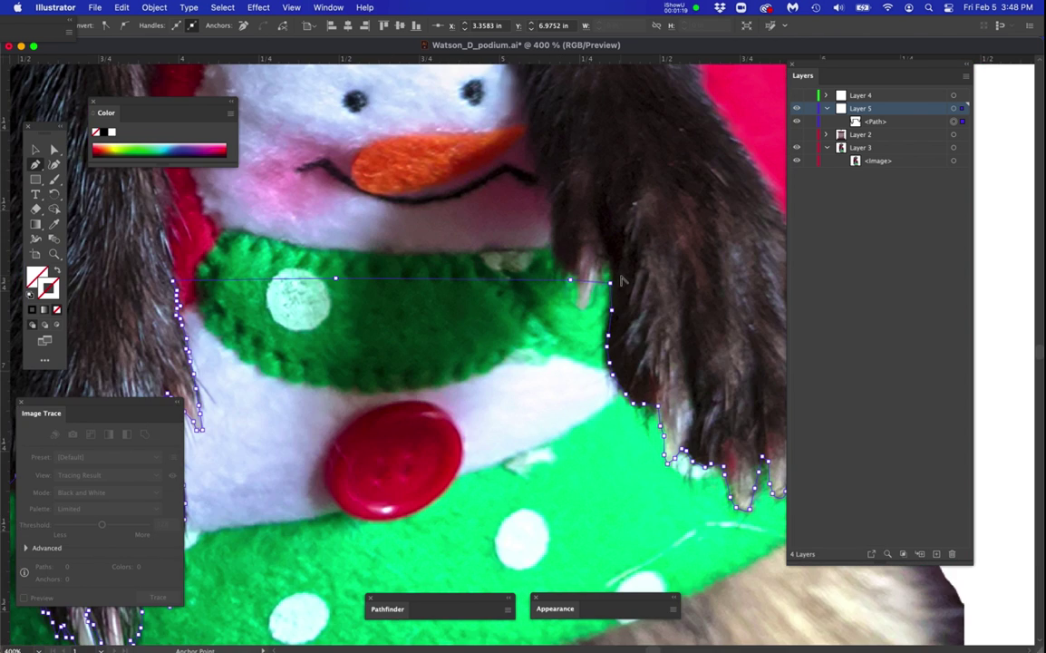
{"action": "scroll", "coordinate": [621, 281], "scroll_direction": "up", "scroll_amount": 1}
{"action": "scroll", "coordinate": [622, 281], "scroll_direction": "down", "scroll_amount": 1}
{"action": "scroll", "coordinate": [622, 281], "scroll_direction": "down", "scroll_amount": 1}
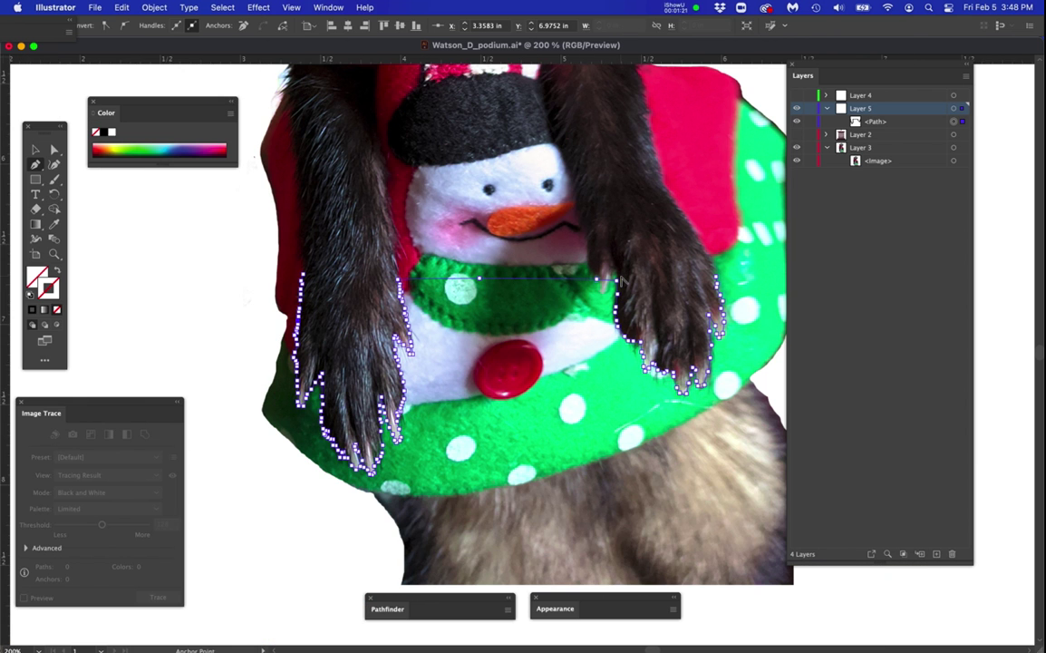
{"action": "scroll", "coordinate": [568, 338], "scroll_direction": "down", "scroll_amount": 2}
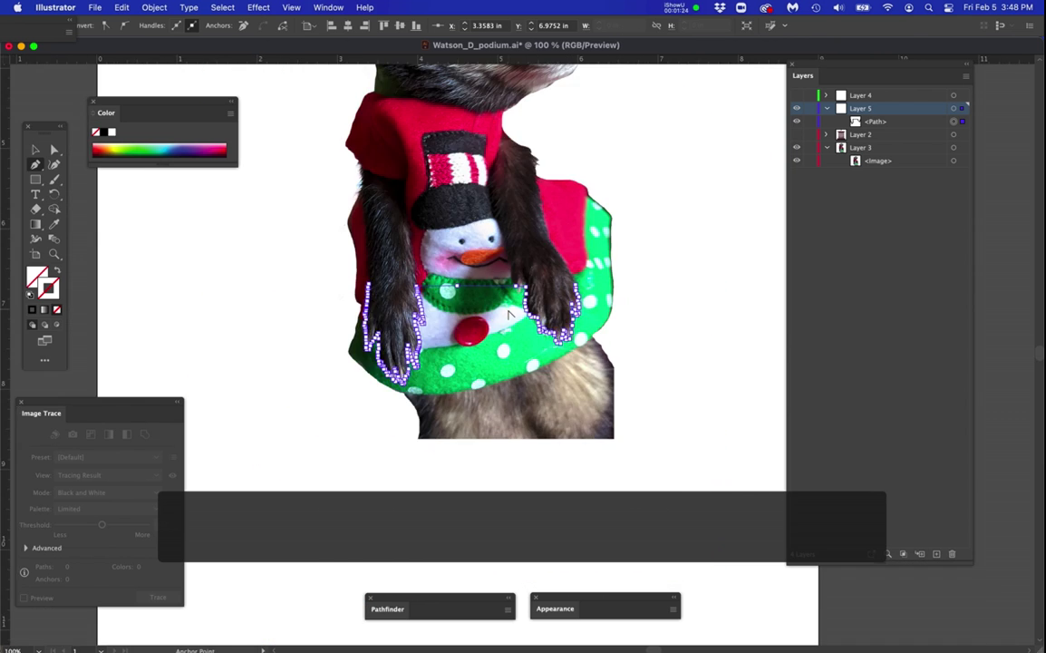
{"action": "left_click", "coordinate": [634, 339], "text": "super"}
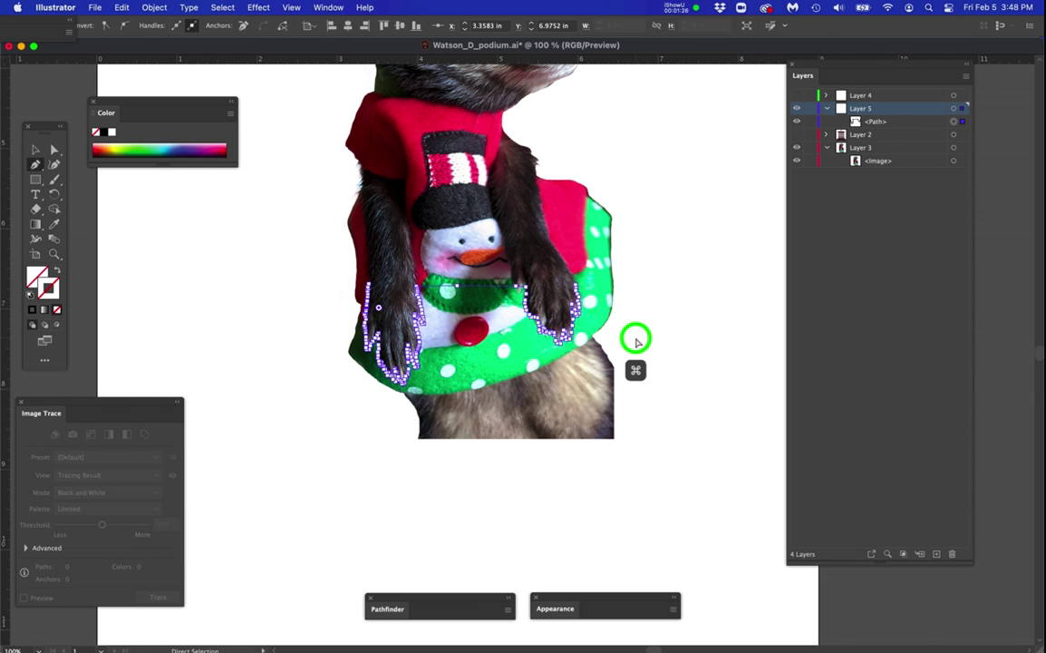
Show the podium layer again and select the traced paw outline path.
{"action": "left_click", "coordinate": [796, 134]}
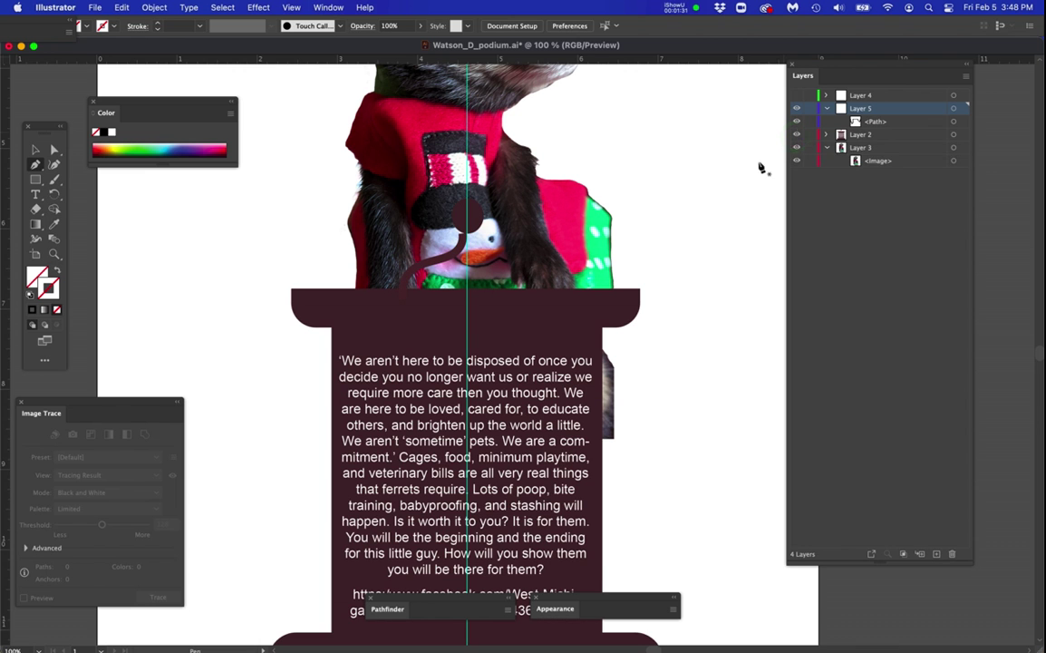
{"action": "left_click", "coordinate": [954, 121]}
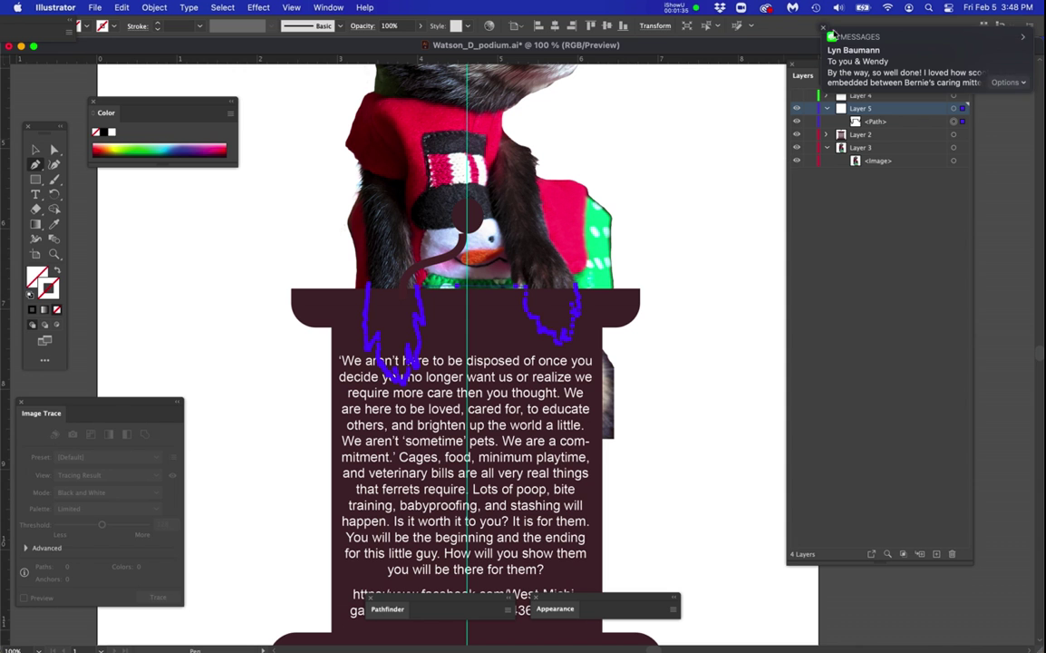
{"action": "left_click", "coordinate": [823, 29]}
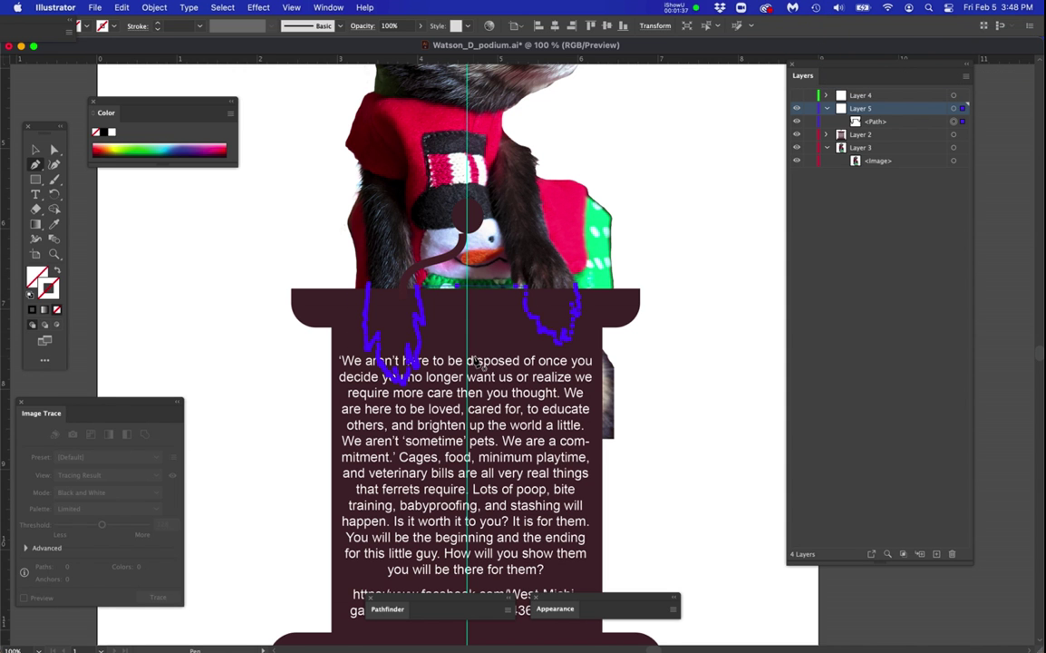
Zoom in and move the Color panel up and left, off the podium artwork.
{"action": "key", "text": "super+equal"}
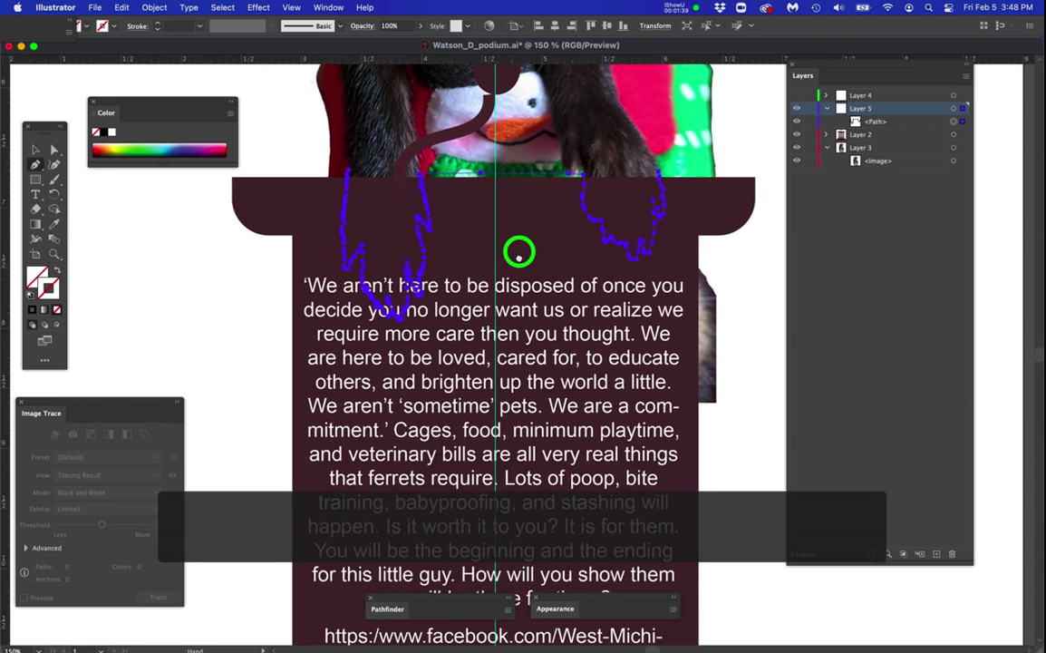
{"action": "left_click_drag", "start_coordinate": [164, 105], "coordinate": [116, 66]}
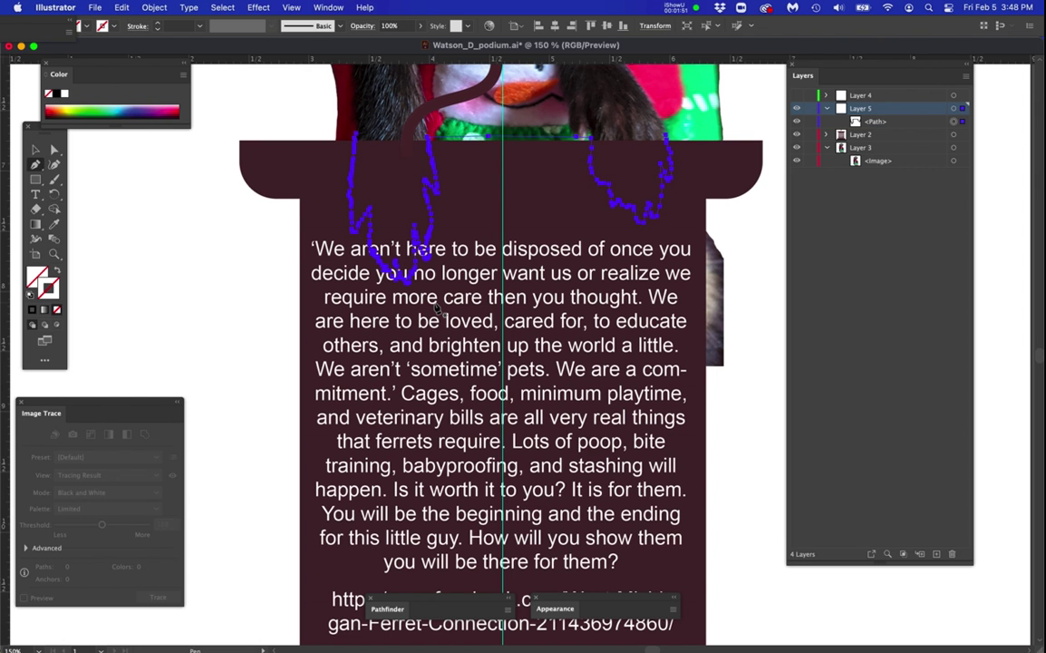
{"action": "scroll", "coordinate": [435, 310], "scroll_direction": "down", "scroll_amount": 1}
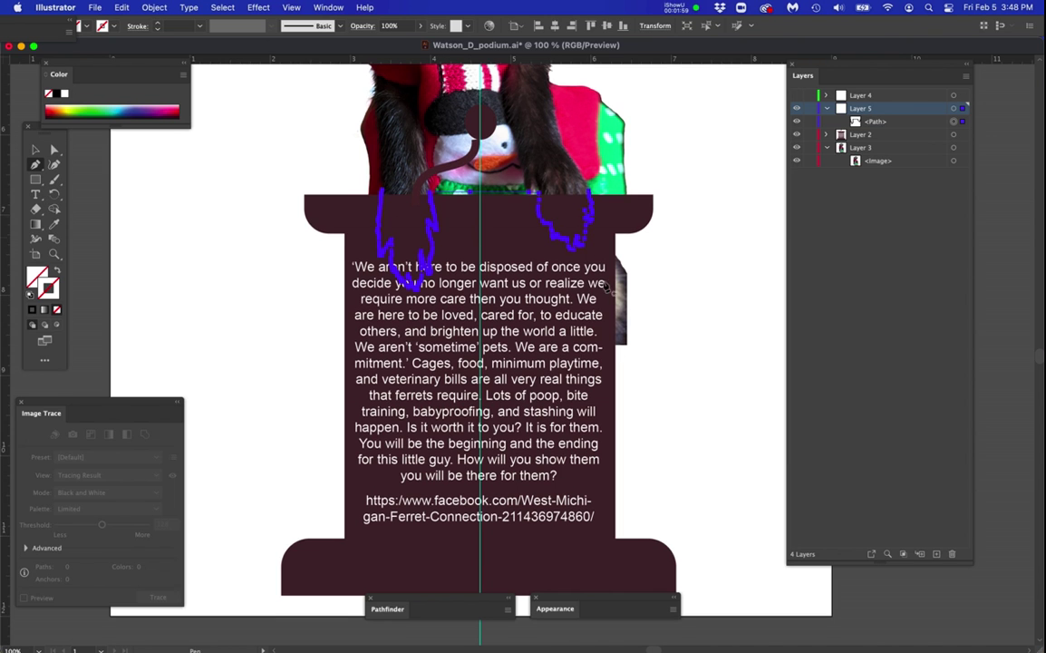
{"action": "left_click_drag", "start_coordinate": [600, 284], "coordinate": [593, 241]}
Continue the paw path with Pen corners right of the podium top and below its bottom right.
{"action": "scroll", "coordinate": [626, 185], "scroll_direction": "up", "scroll_amount": 2}
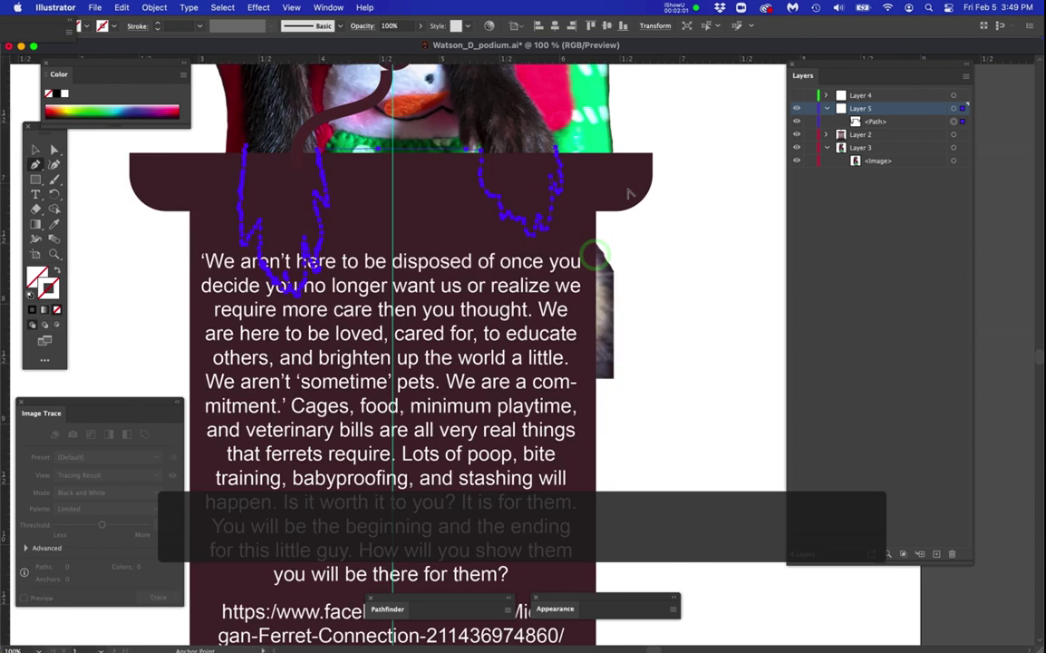
{"action": "scroll", "coordinate": [625, 193], "scroll_direction": "up", "scroll_amount": 1}
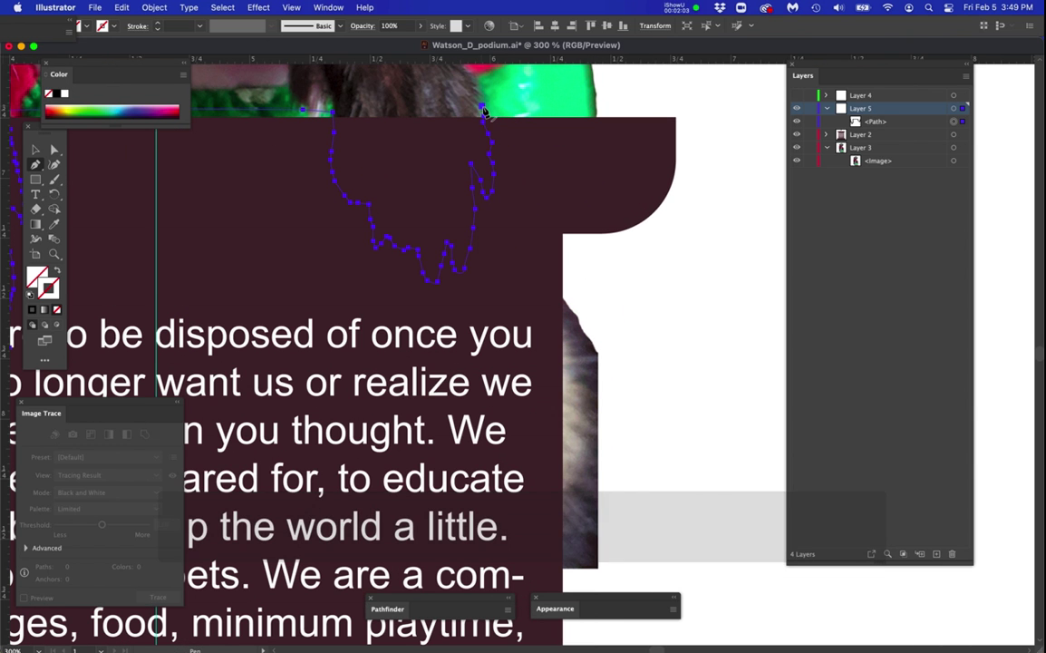
{"action": "left_click", "coordinate": [482, 107]}
{"action": "left_click", "coordinate": [701, 110]}
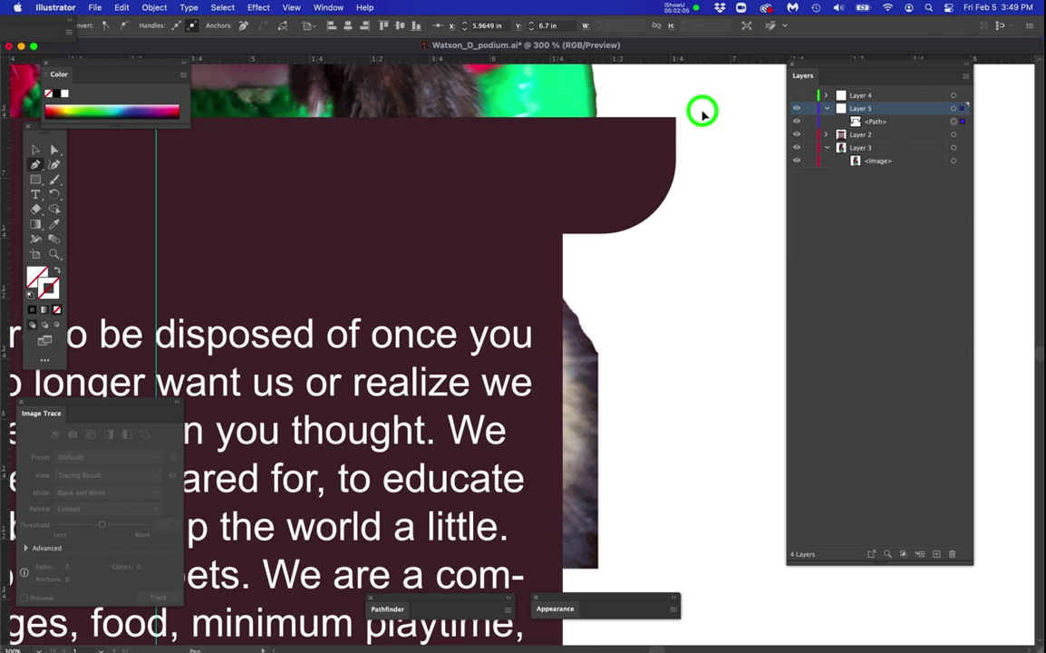
{"action": "scroll", "coordinate": [662, 214], "scroll_direction": "down", "scroll_amount": 4}
{"action": "left_click", "coordinate": [666, 246]}
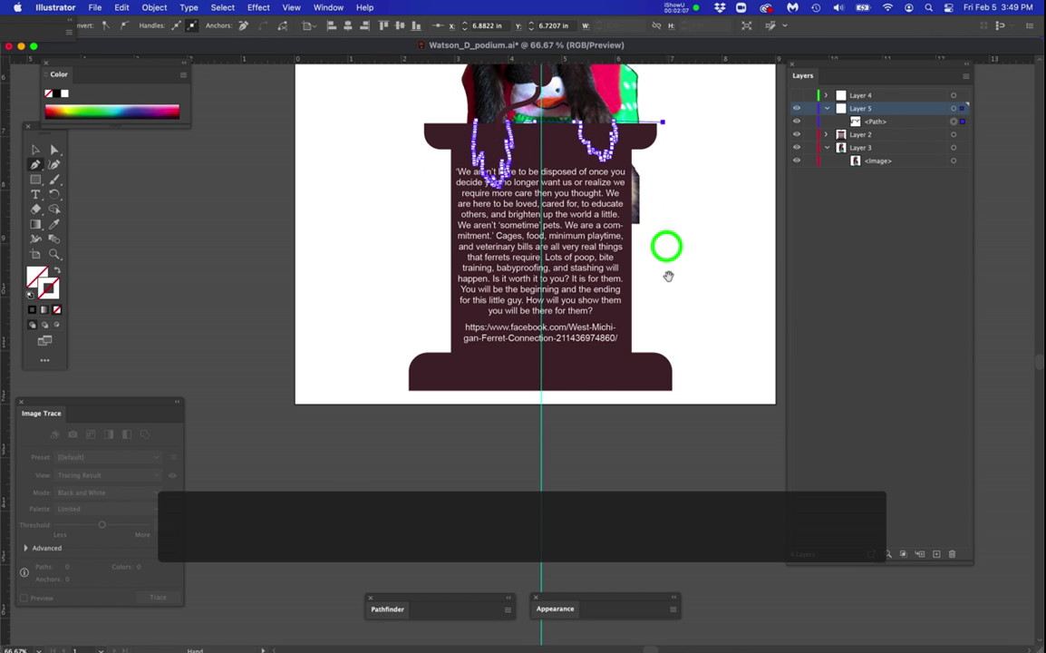
{"action": "left_click", "coordinate": [685, 397]}
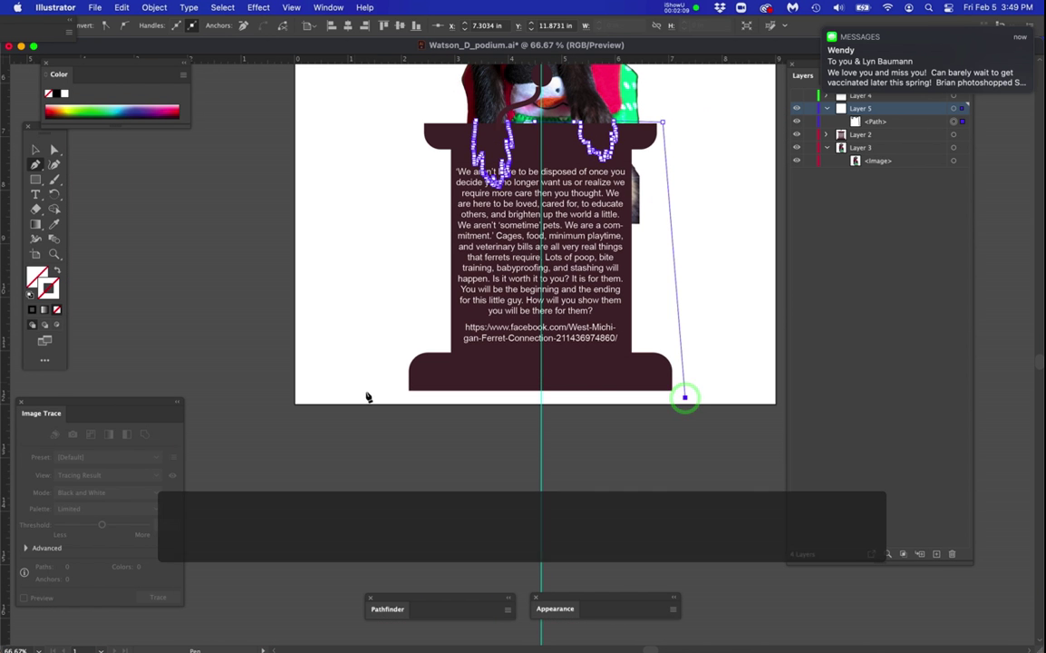
Add corners at the podium's bottom left and top left, closing the shape on the left paw.
{"action": "left_click", "coordinate": [398, 400]}
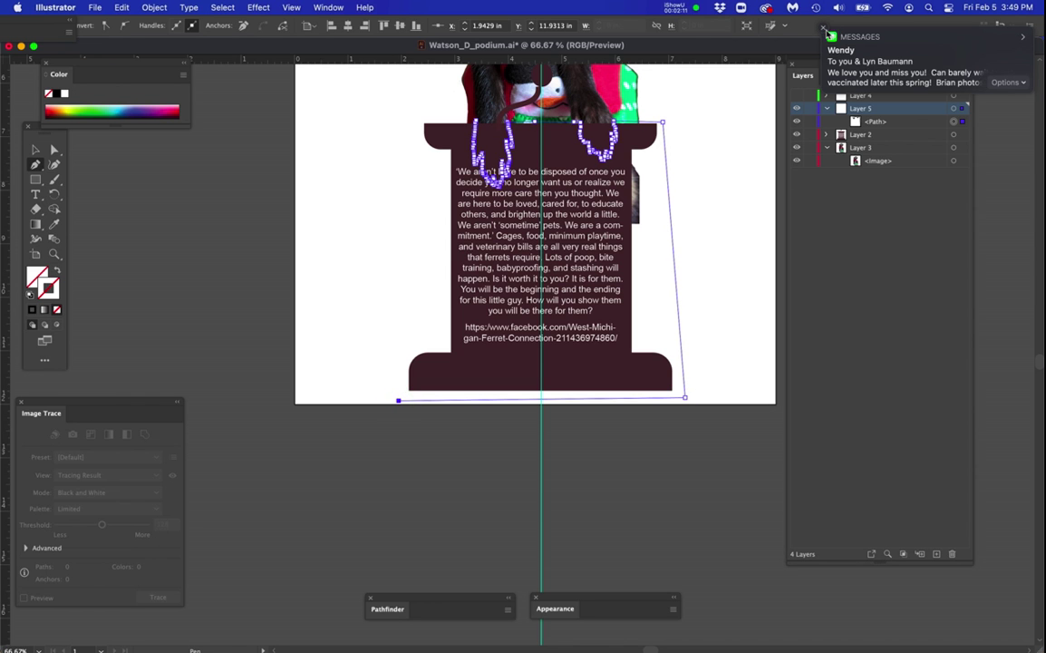
{"action": "left_click", "coordinate": [823, 30]}
{"action": "left_click", "coordinate": [405, 112]}
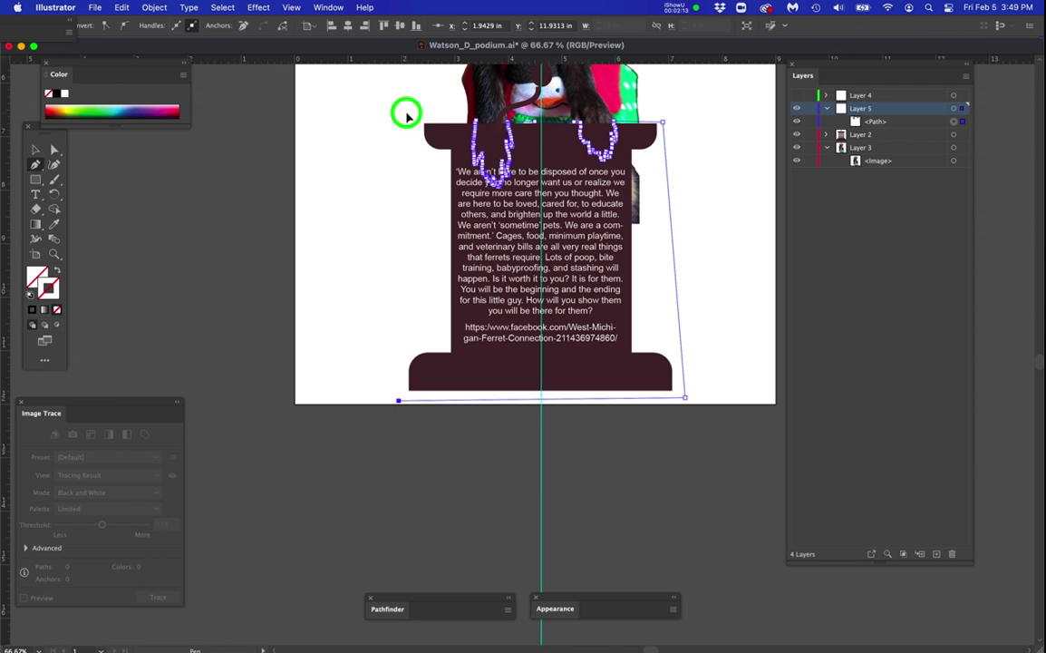
{"action": "scroll", "coordinate": [434, 105], "scroll_direction": "up", "scroll_amount": 3}
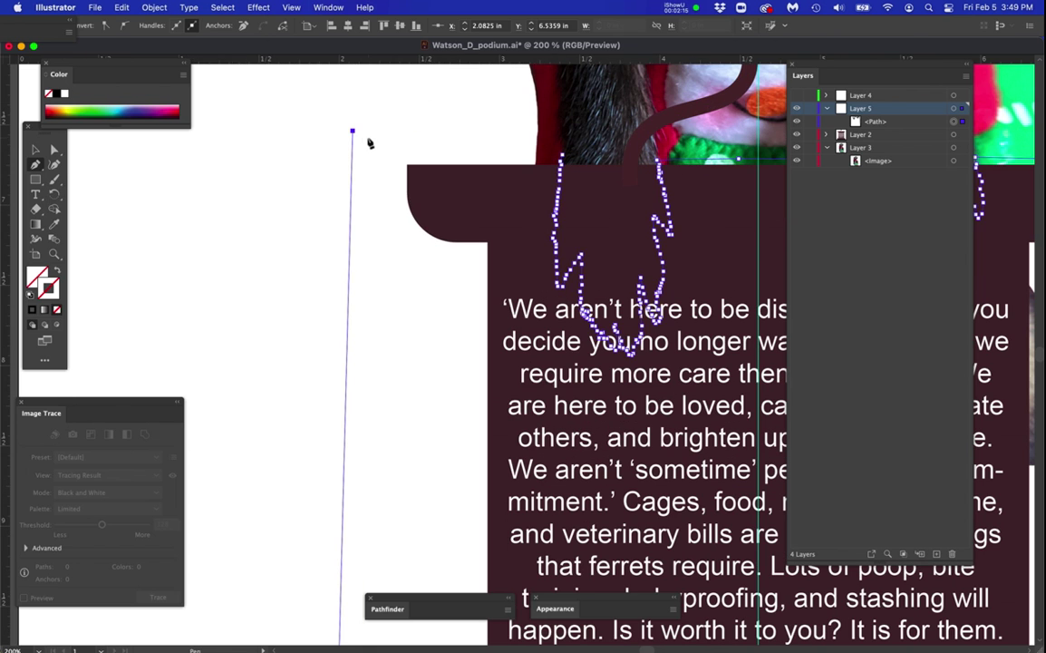
{"action": "left_click_drag", "start_coordinate": [354, 133], "coordinate": [358, 146]}
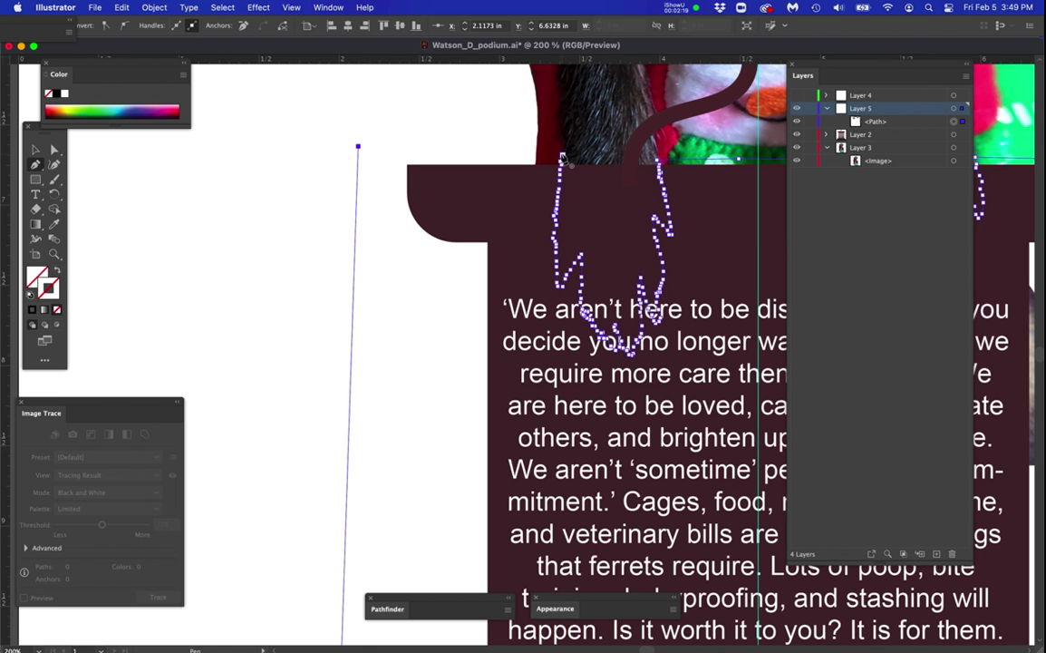
{"action": "left_click", "coordinate": [560, 155]}
{"action": "scroll", "coordinate": [594, 231], "scroll_direction": "down", "scroll_amount": 2}
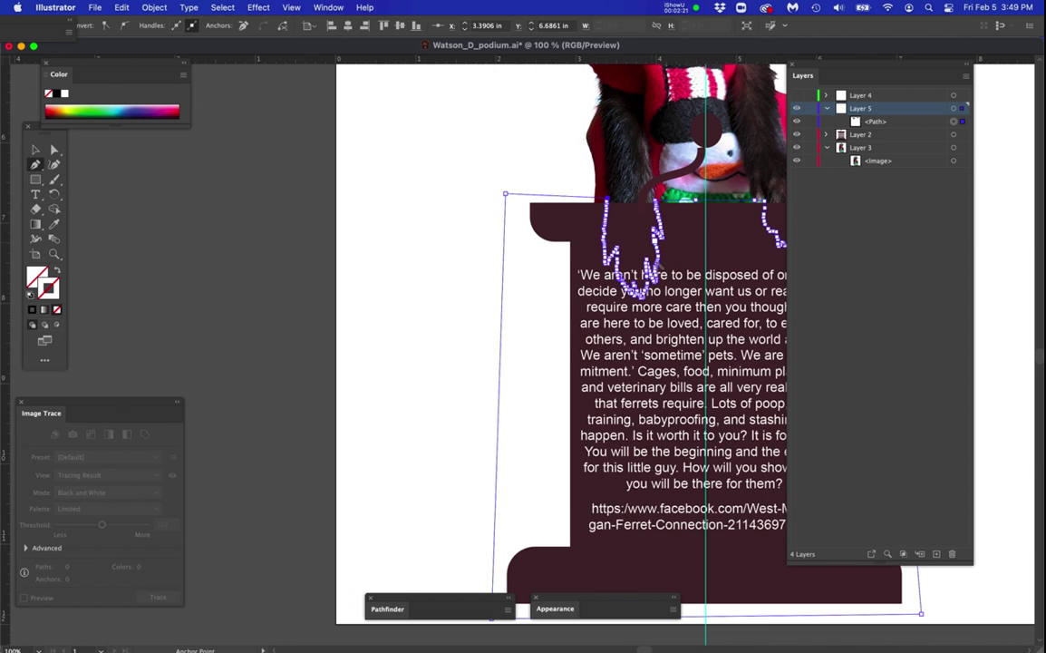
{"action": "scroll", "coordinate": [593, 237], "scroll_direction": "down", "scroll_amount": 1}
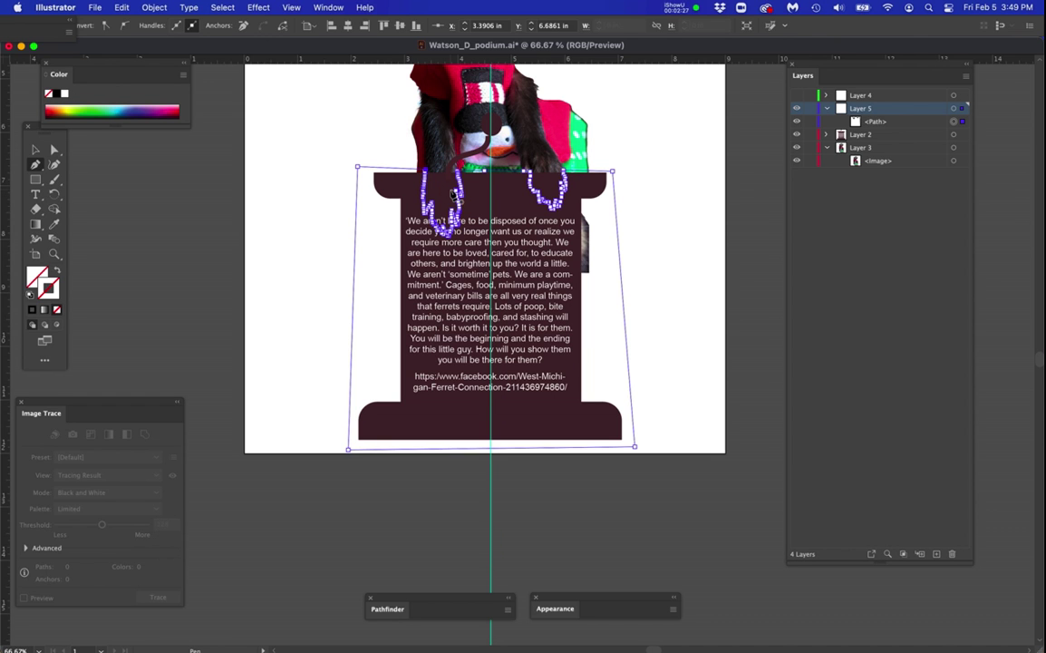
Hide Layer 3's ferret photo, keep Layer 2 visible, and expand Layer 2's contents.
{"action": "left_click", "coordinate": [796, 148]}
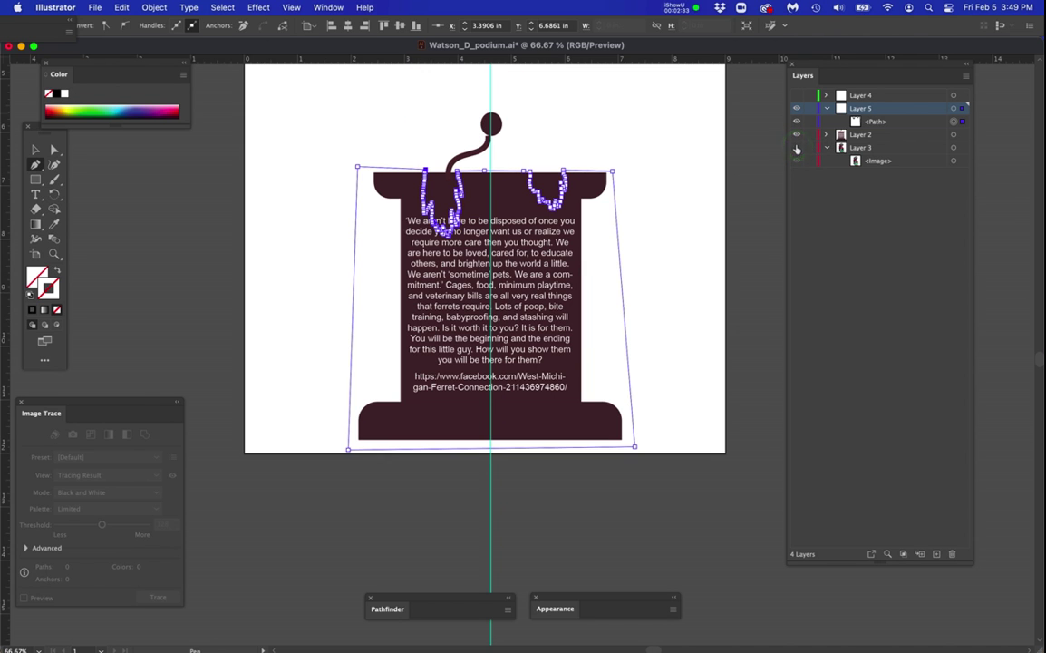
{"action": "left_click", "coordinate": [797, 135]}
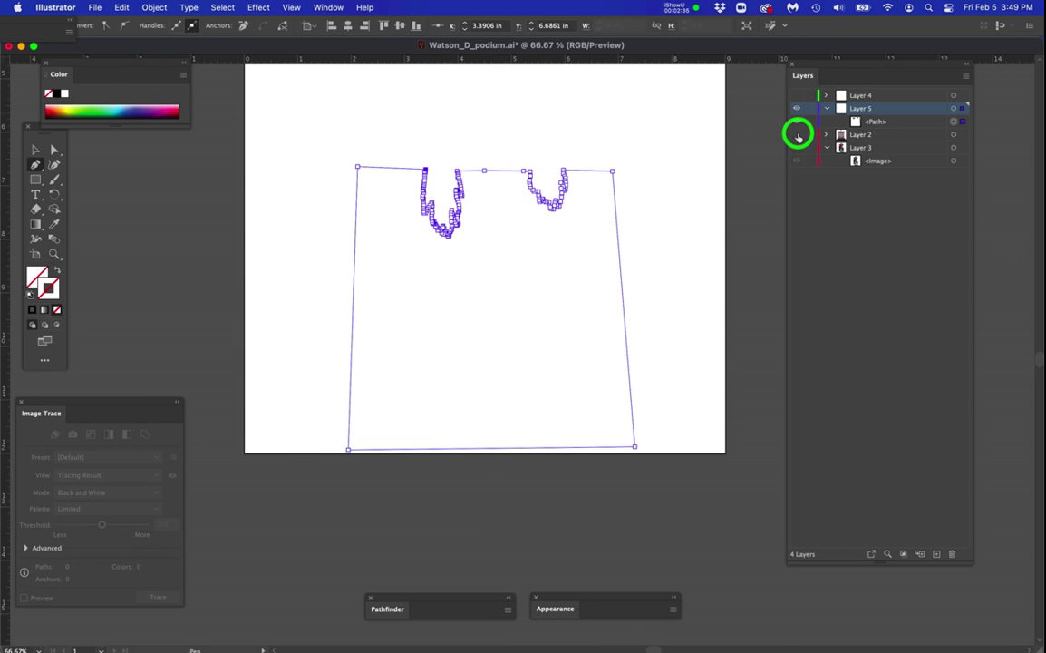
{"action": "left_click", "coordinate": [797, 135]}
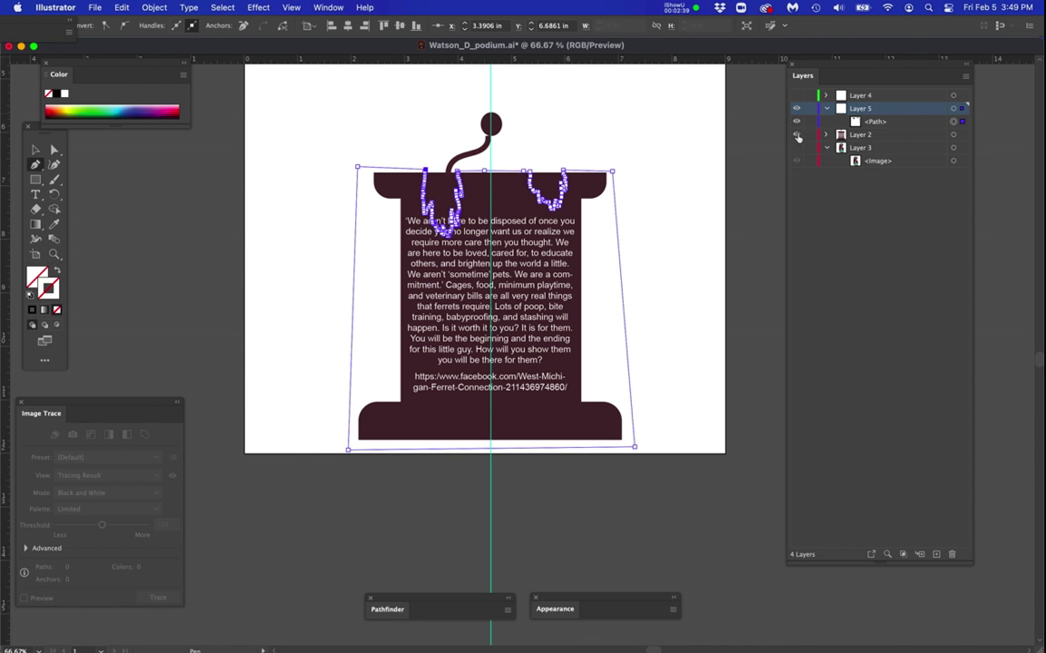
{"action": "left_click", "coordinate": [797, 135]}
{"action": "left_click", "coordinate": [797, 135]}
{"action": "left_click", "coordinate": [825, 134]}
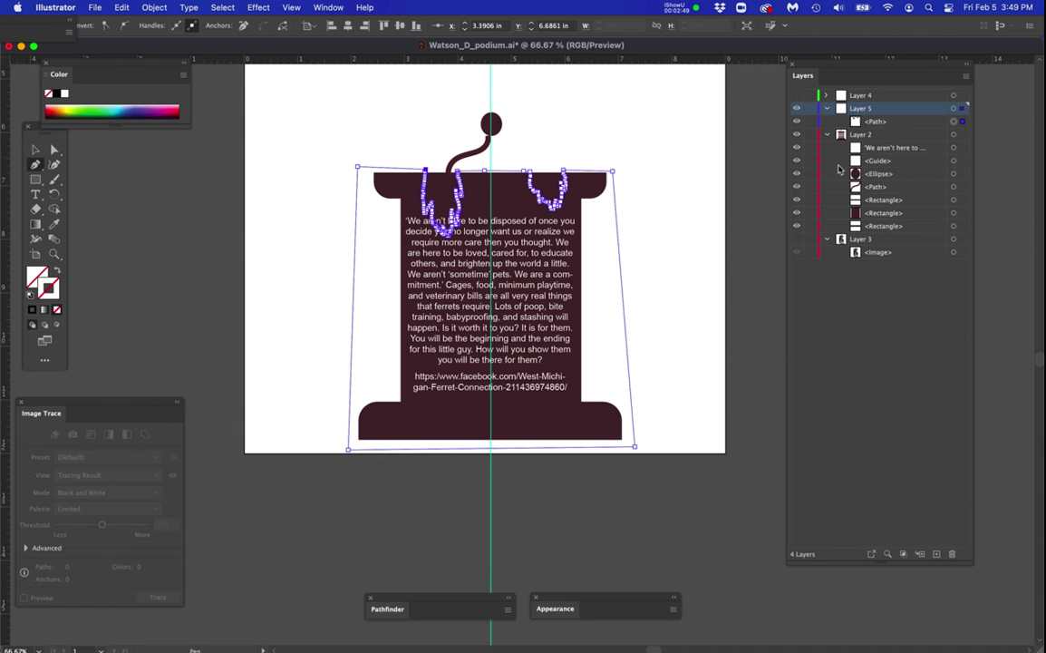
Move the Guide object out of the podium layer.
{"action": "left_click", "coordinate": [954, 150]}
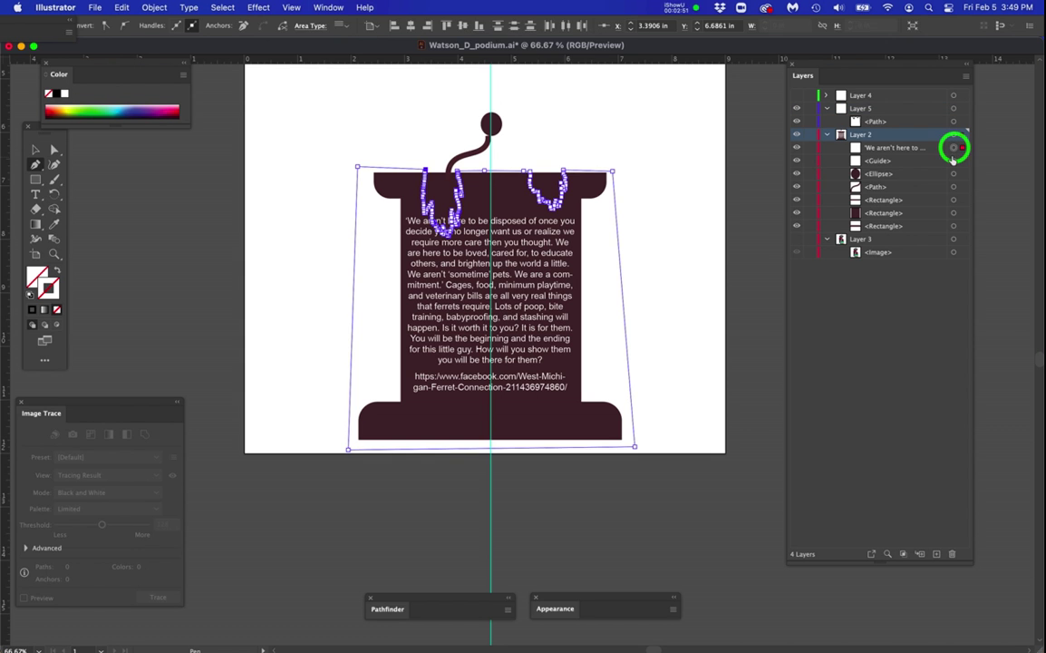
{"action": "left_click", "coordinate": [954, 160]}
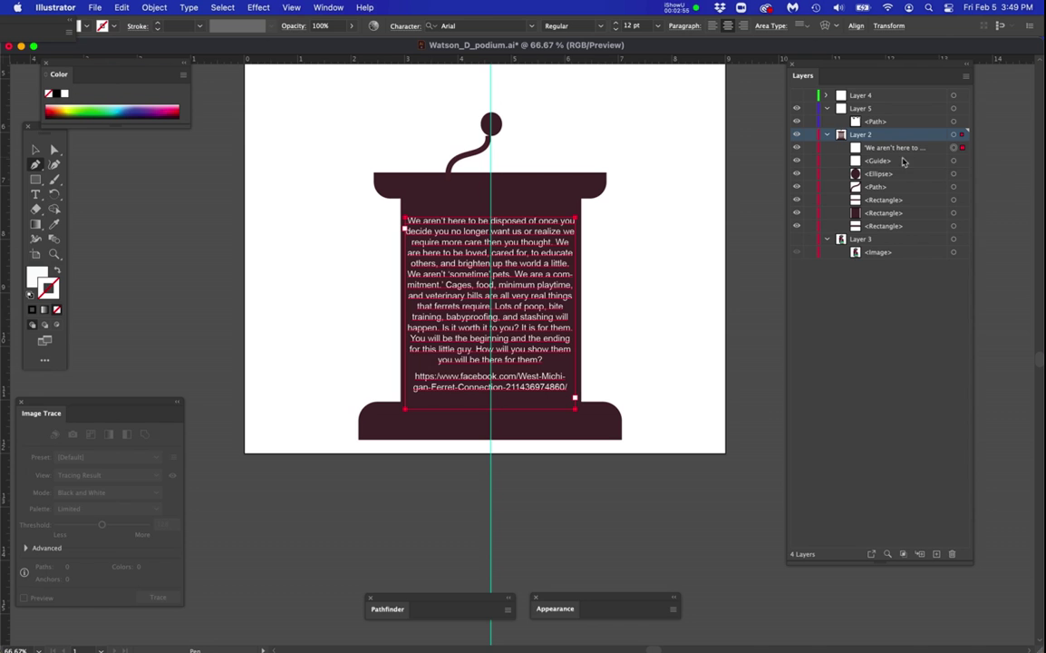
{"action": "left_click_drag", "start_coordinate": [904, 161], "coordinate": [949, 96]}
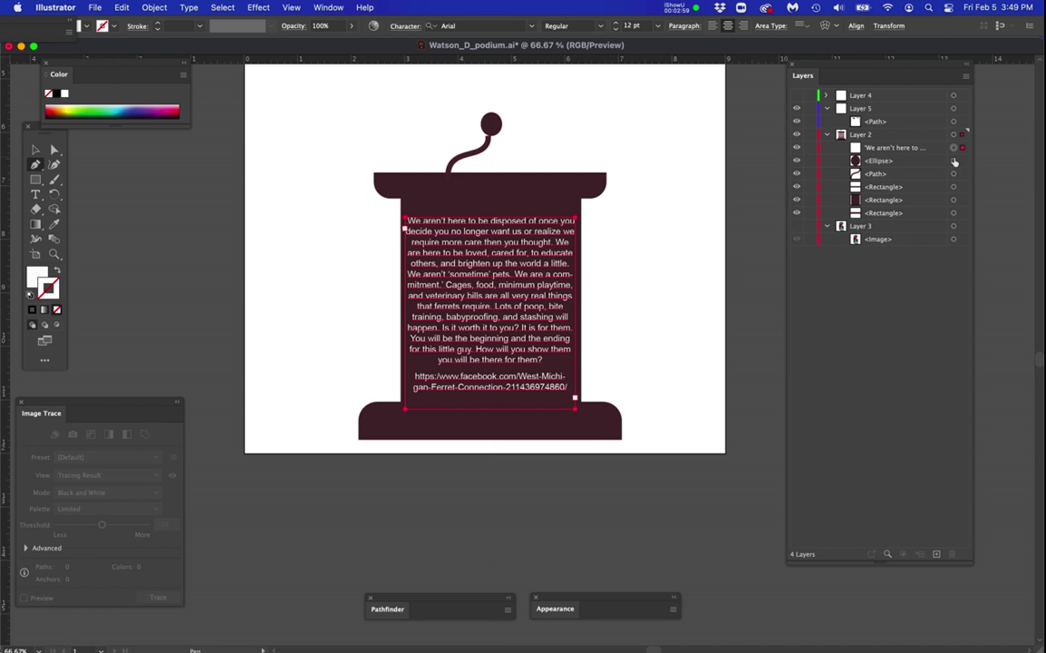
Group the quote text, microphone ellipse, neck path and three podium rectangles with Cmd+G.
{"action": "left_click", "coordinate": [954, 160], "text": "shift"}
{"action": "left_click", "coordinate": [953, 174], "text": "shift"}
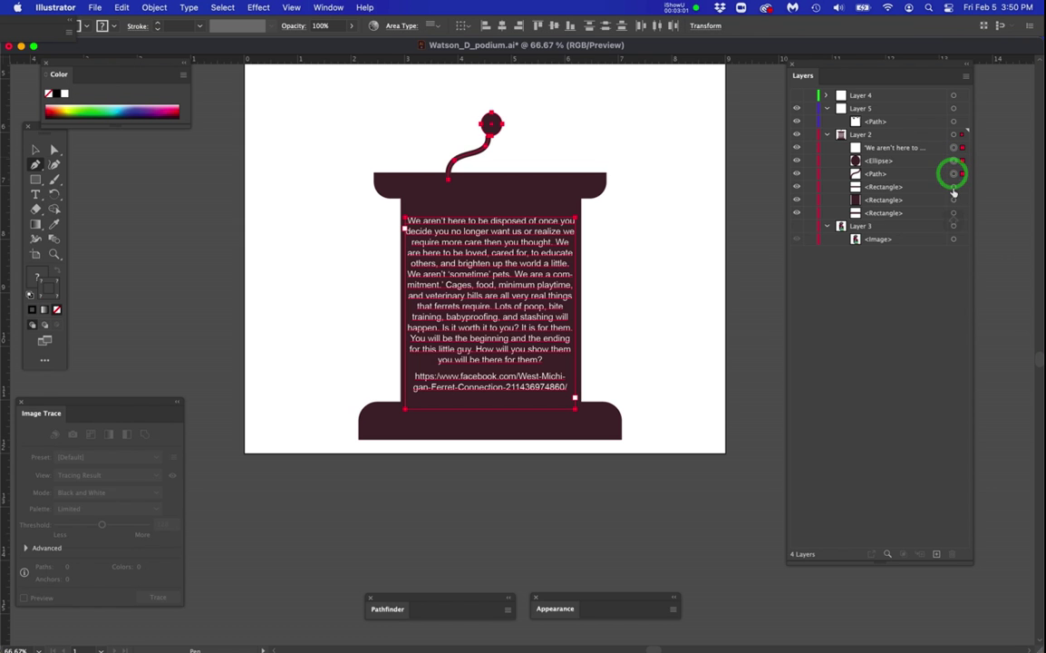
{"action": "left_click", "coordinate": [953, 186], "text": "shift"}
{"action": "left_click", "coordinate": [953, 199], "text": "shift"}
{"action": "left_click", "coordinate": [953, 213], "text": "shift"}
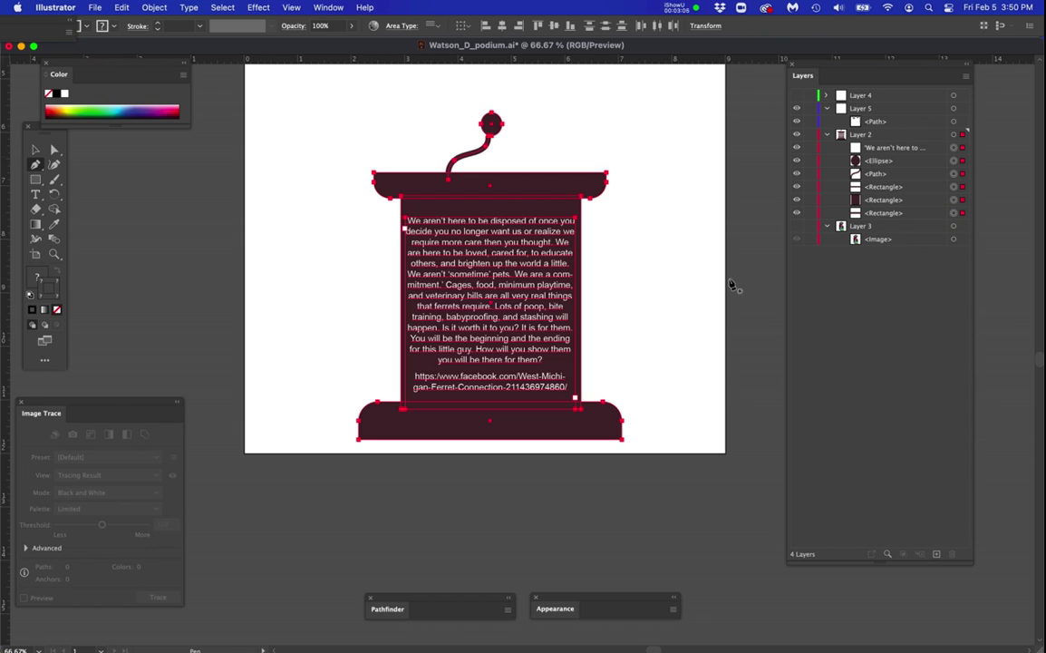
{"action": "key", "text": "a"}
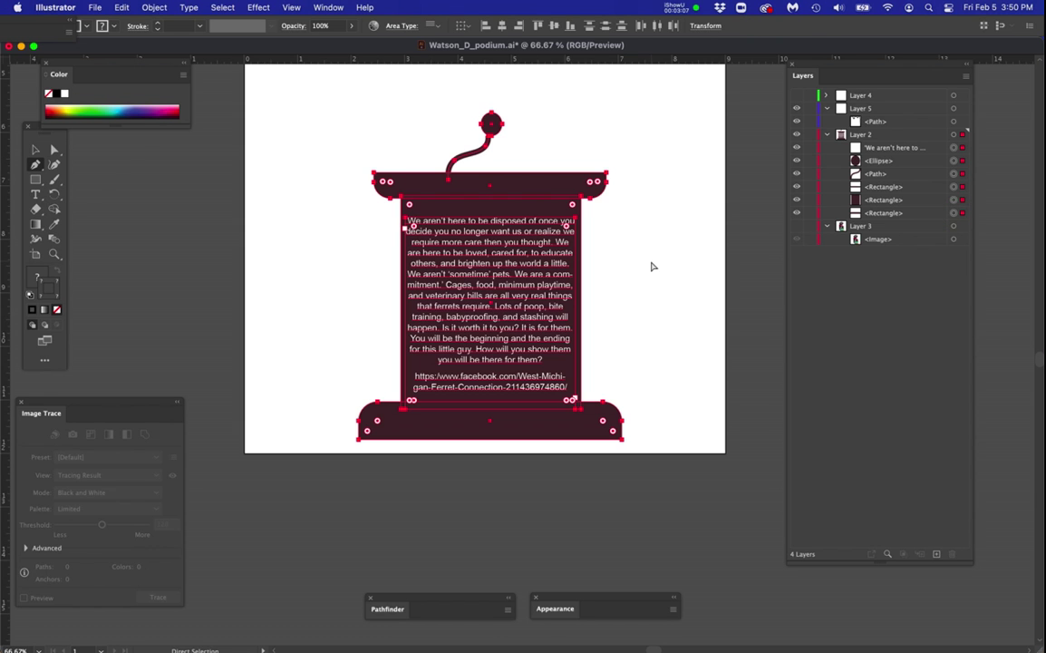
{"action": "key", "text": "super+g"}
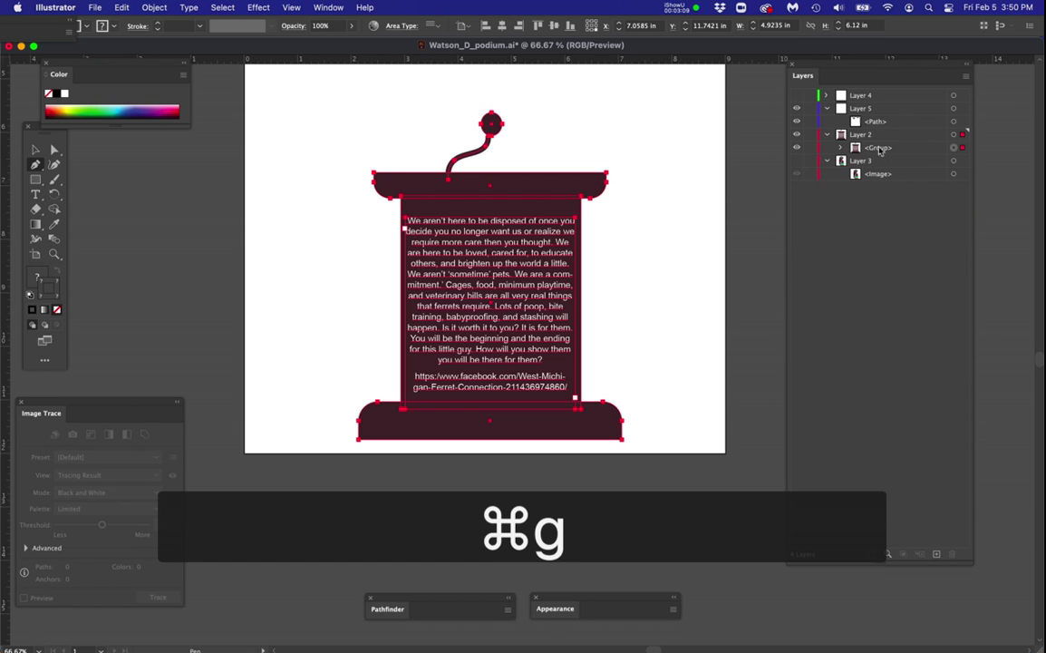
{"action": "left_click", "coordinate": [910, 151]}
{"action": "scroll", "coordinate": [570, 161], "scroll_direction": "up", "scroll_amount": 1}
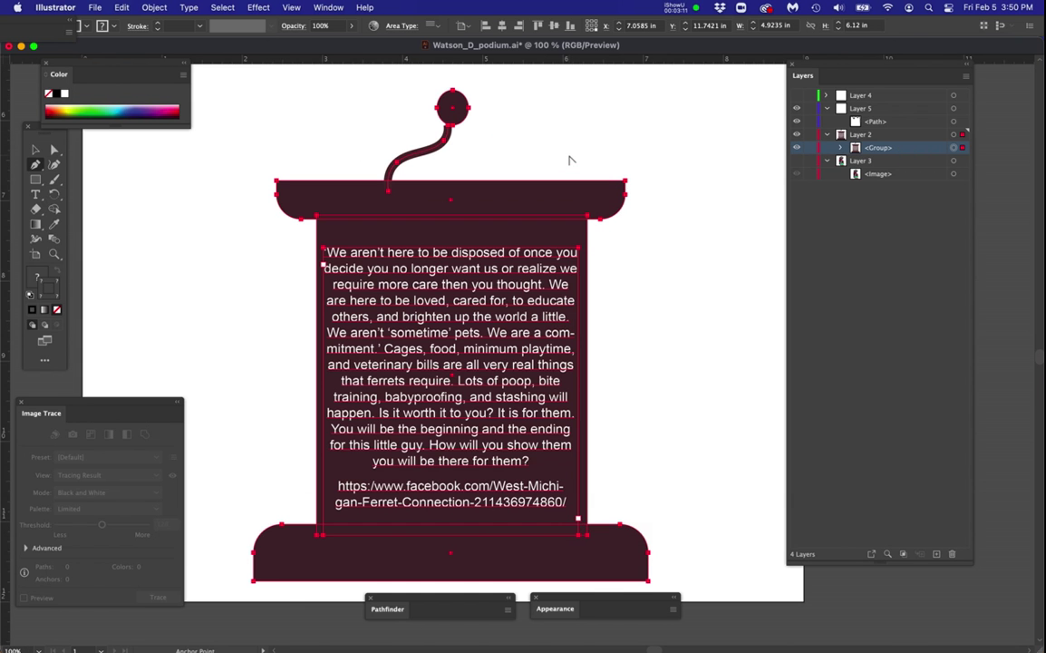
Close the Pathfinder and Appearance panels and move the paw outline path into the podium layer.
{"action": "left_click_drag", "start_coordinate": [625, 195], "coordinate": [642, 208]}
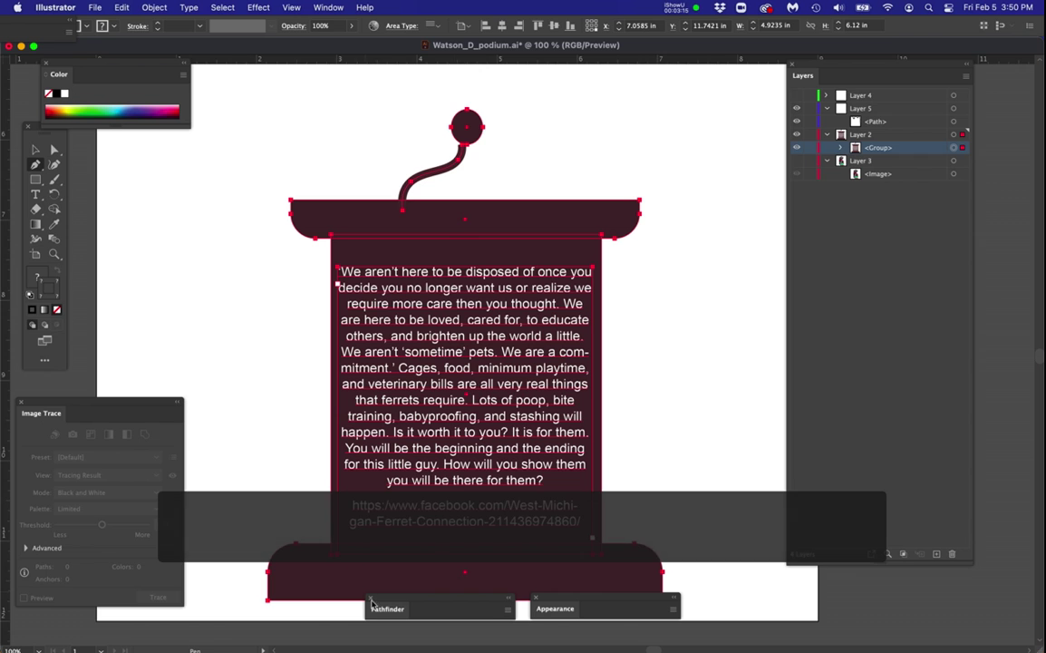
{"action": "left_click", "coordinate": [371, 598]}
{"action": "left_click", "coordinate": [535, 598]}
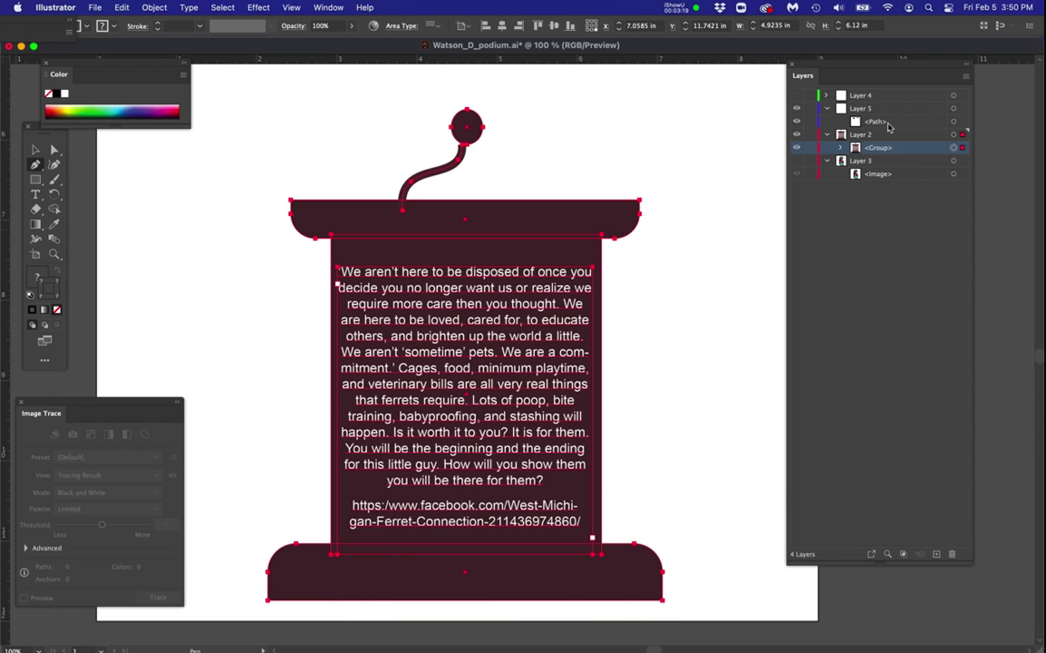
{"action": "left_click", "coordinate": [896, 123]}
{"action": "left_click", "coordinate": [954, 121]}
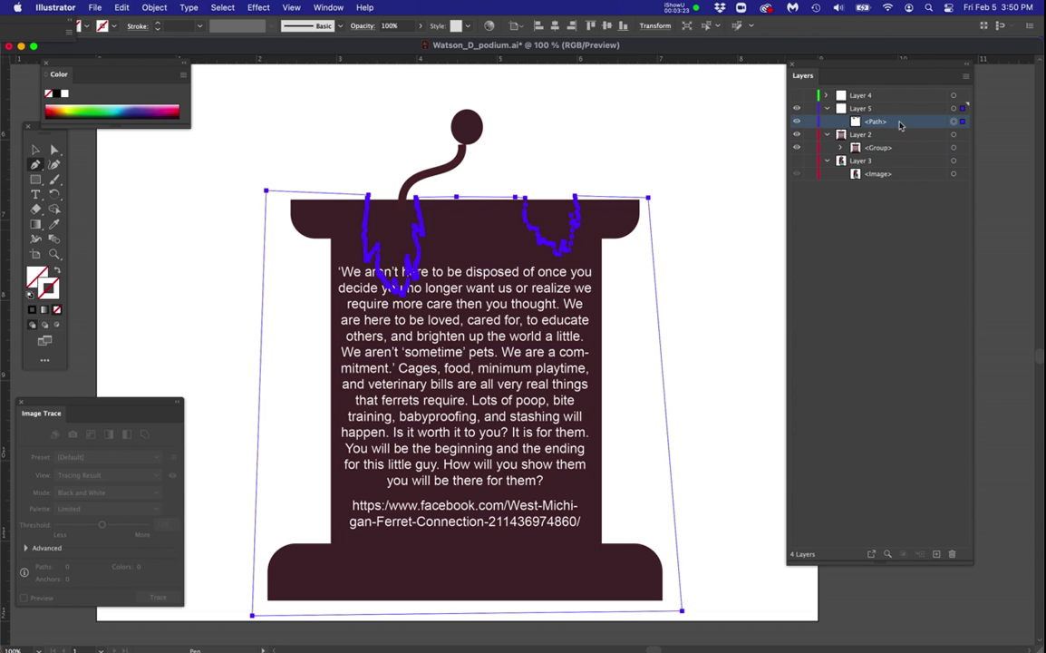
{"action": "left_click_drag", "start_coordinate": [900, 124], "coordinate": [896, 142]}
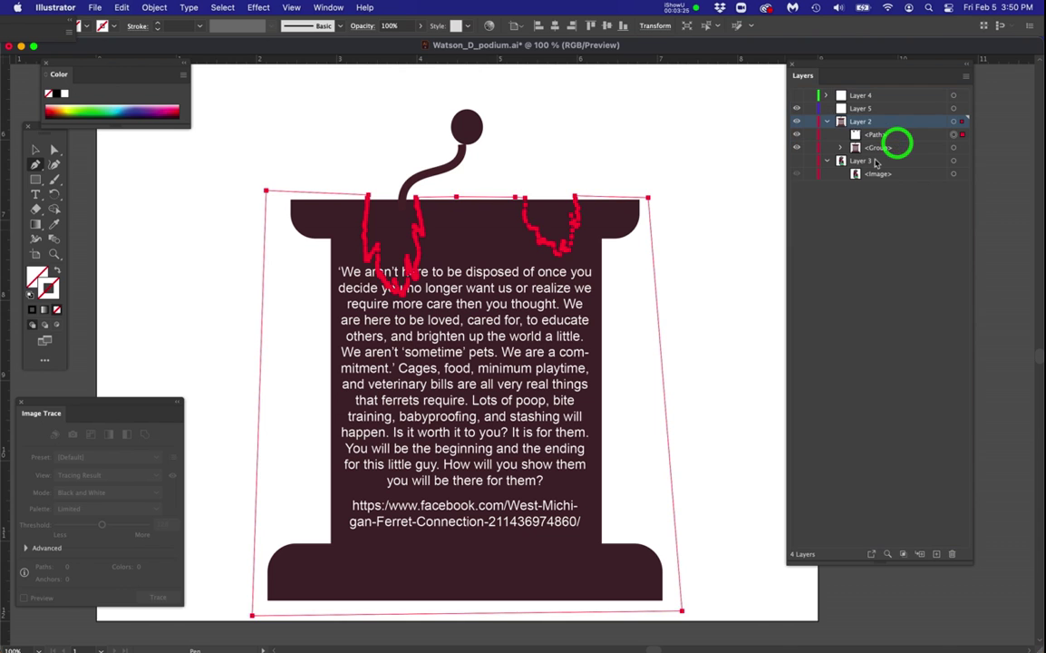
Clip the podium group with the paw path via Object > Clipping Mask > Make.
{"action": "left_click", "coordinate": [952, 147], "text": "shift"}
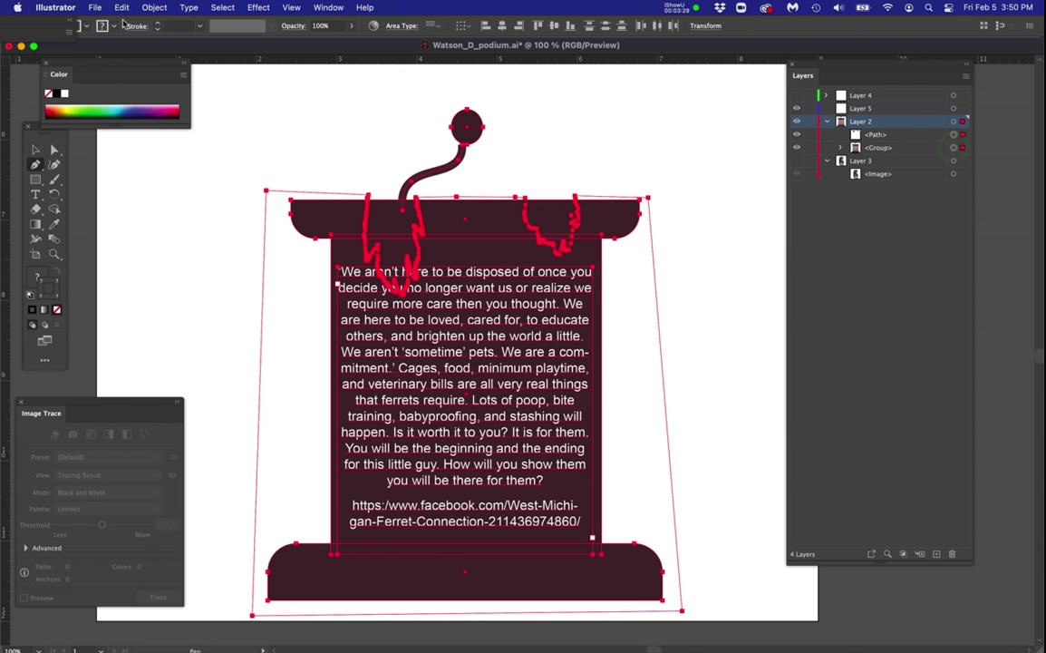
{"action": "left_click", "coordinate": [155, 7]}
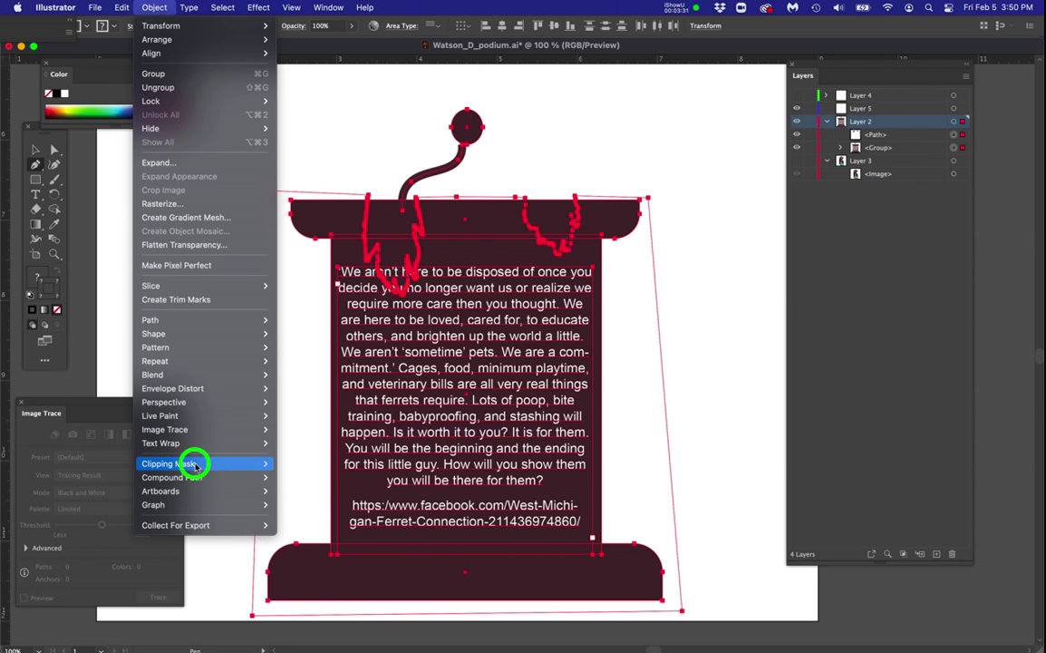
{"action": "mouse_move", "coordinate": [234, 464]}
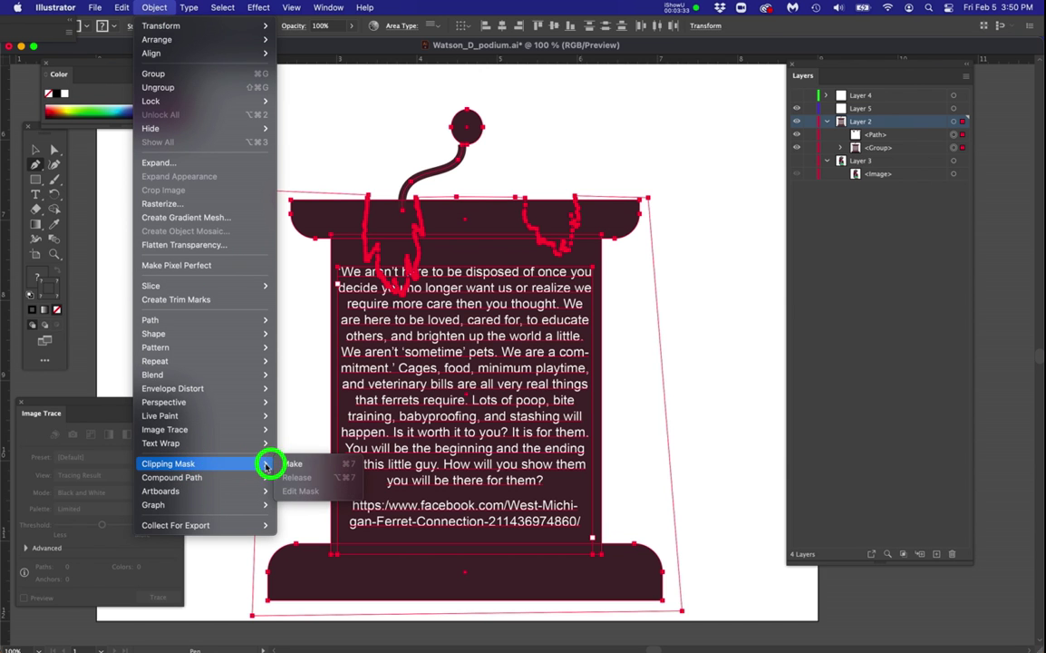
{"action": "left_click", "coordinate": [288, 464]}
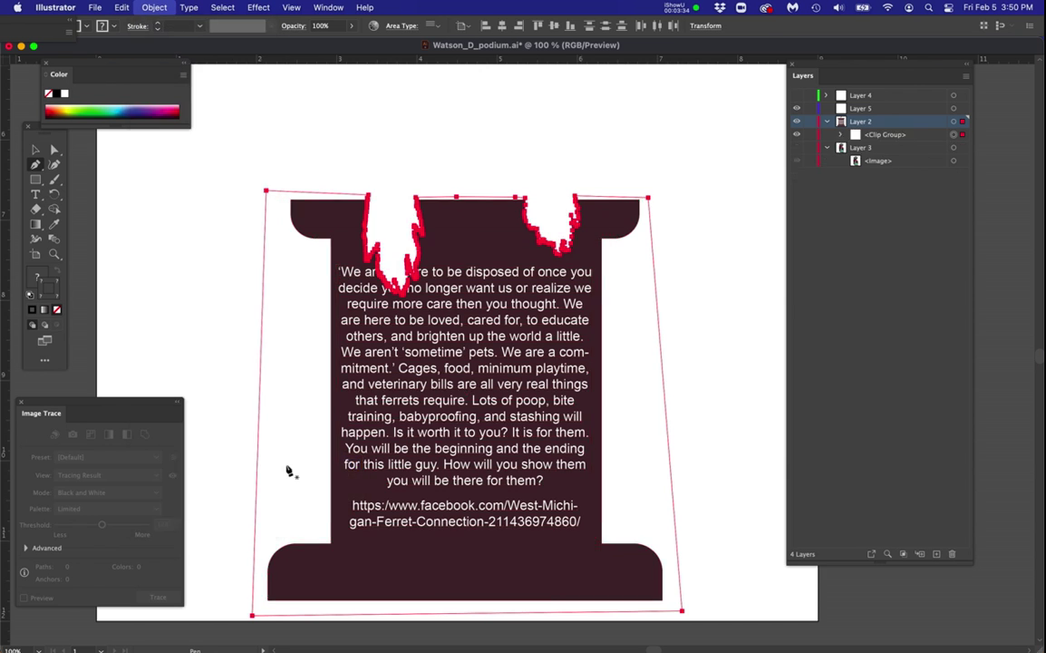
{"action": "left_click", "coordinate": [179, 279]}
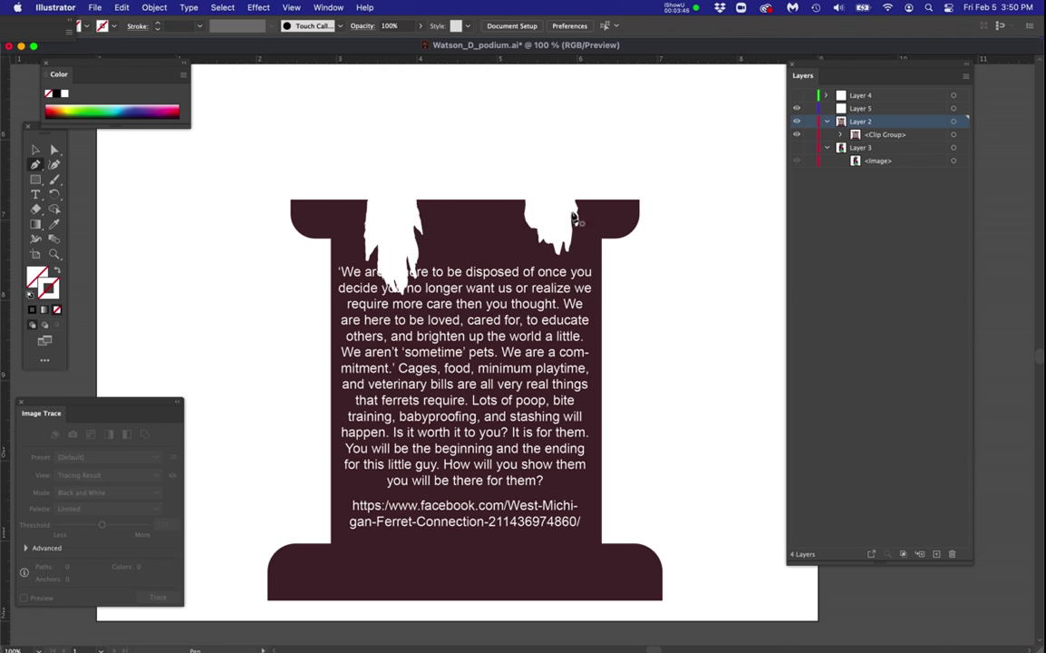
{"action": "left_click", "coordinate": [839, 135]}
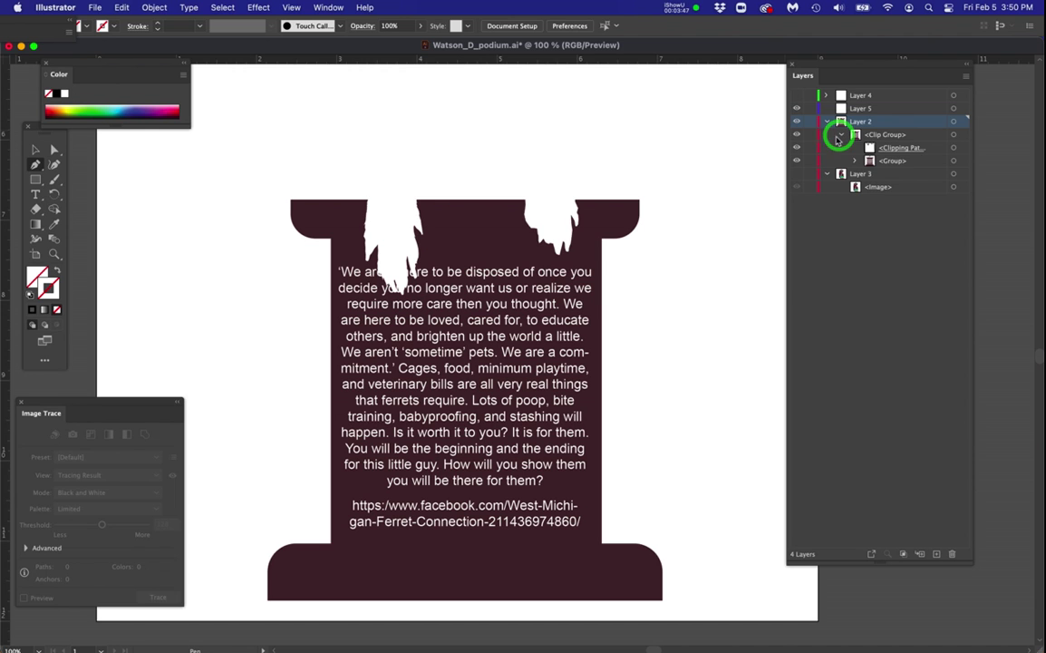
Compare the clipping path hidden versus shown, leave it visible, and lock it.
{"action": "left_click", "coordinate": [798, 148]}
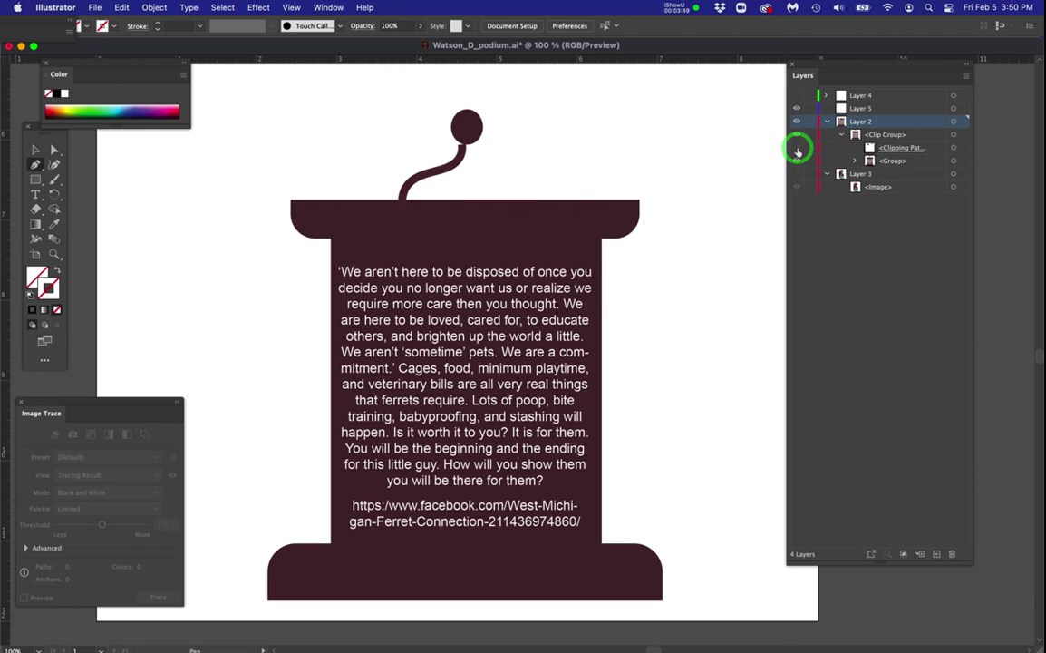
{"action": "left_click", "coordinate": [798, 148]}
{"action": "left_click", "coordinate": [798, 149]}
{"action": "left_click", "coordinate": [797, 148]}
{"action": "left_click", "coordinate": [798, 148]}
{"action": "left_click", "coordinate": [798, 148]}
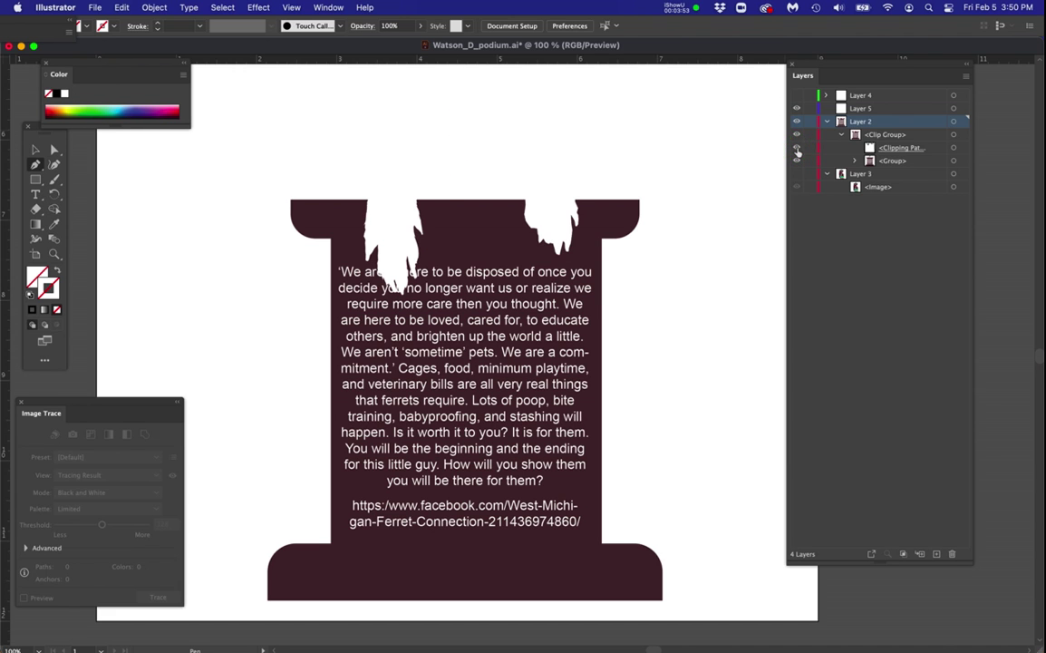
{"action": "left_click", "coordinate": [797, 148]}
{"action": "left_click", "coordinate": [798, 148]}
{"action": "left_click", "coordinate": [810, 148]}
Select the Clip Group and apply Object > Clipping Mask again.
{"action": "left_click", "coordinate": [954, 135]}
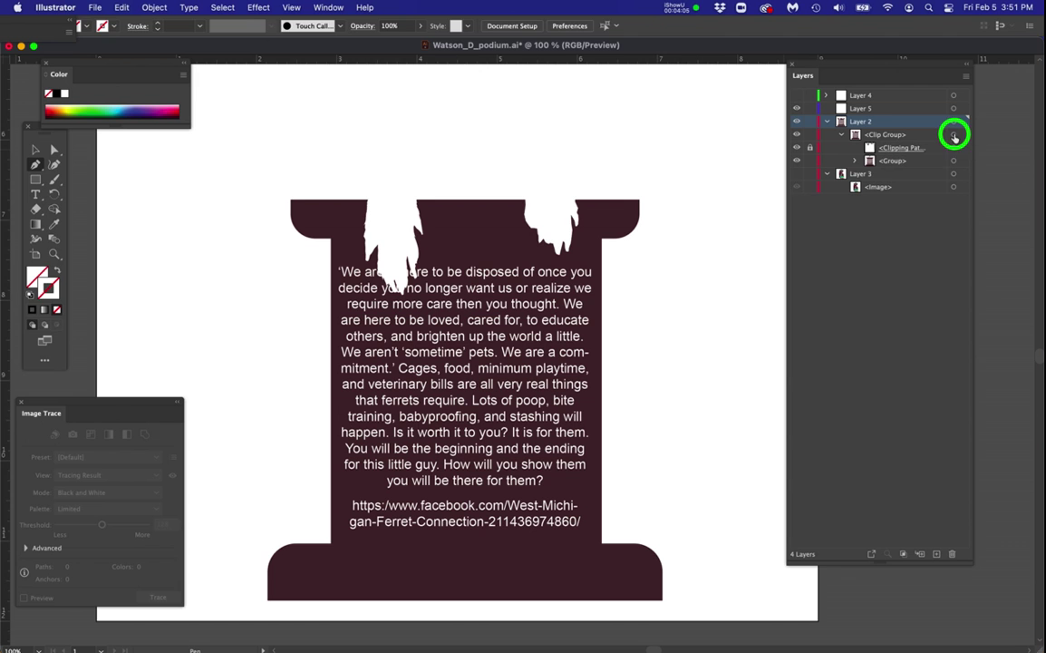
{"action": "key", "text": "a"}
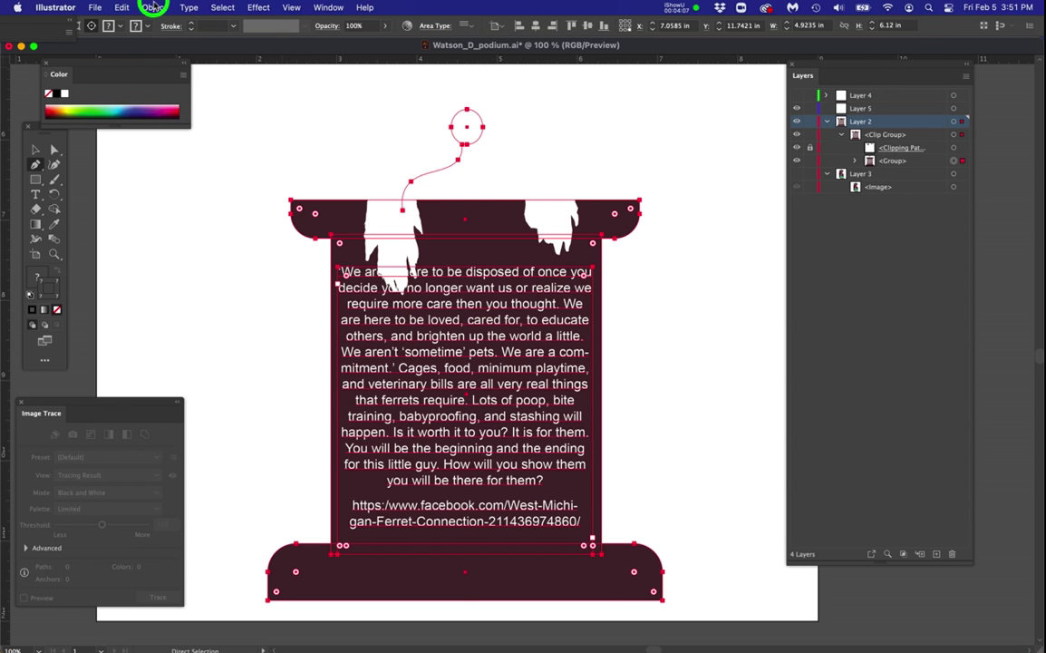
{"action": "left_click", "coordinate": [153, 8]}
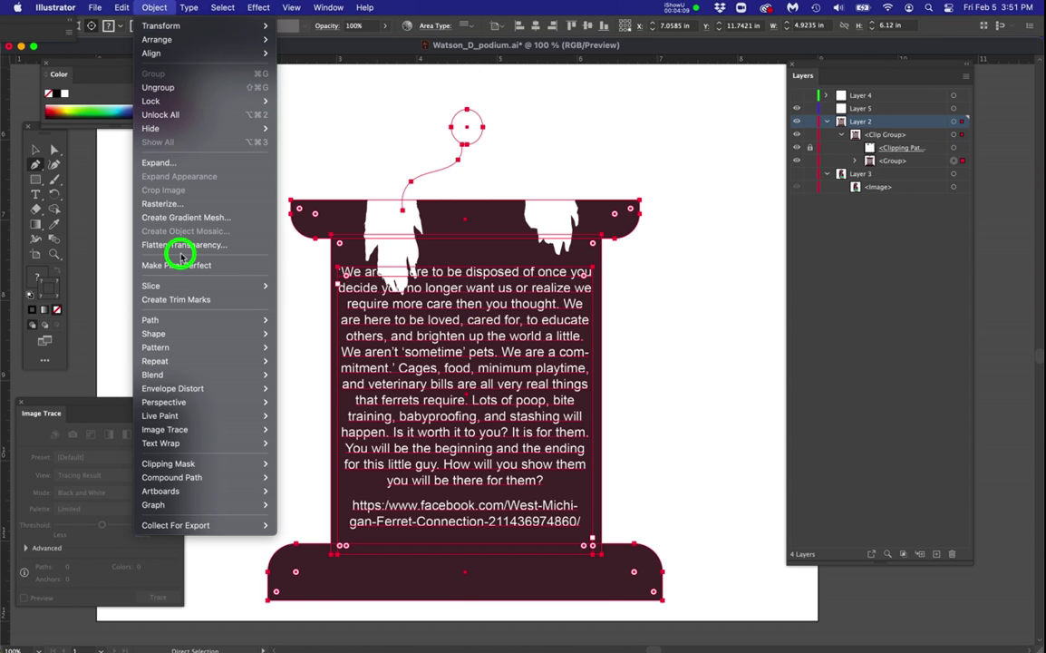
{"action": "mouse_move", "coordinate": [245, 463]}
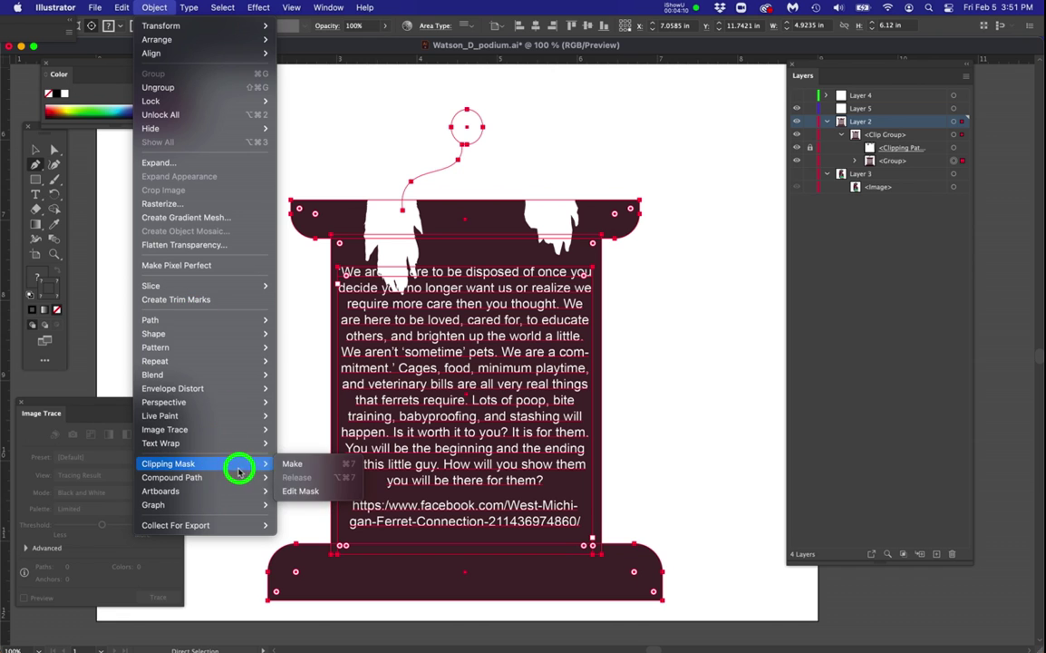
{"action": "left_click", "coordinate": [292, 464]}
Unlock the clipping path, release the clipping mask, then show and lock the ferret photo layer.
{"action": "left_click", "coordinate": [809, 150]}
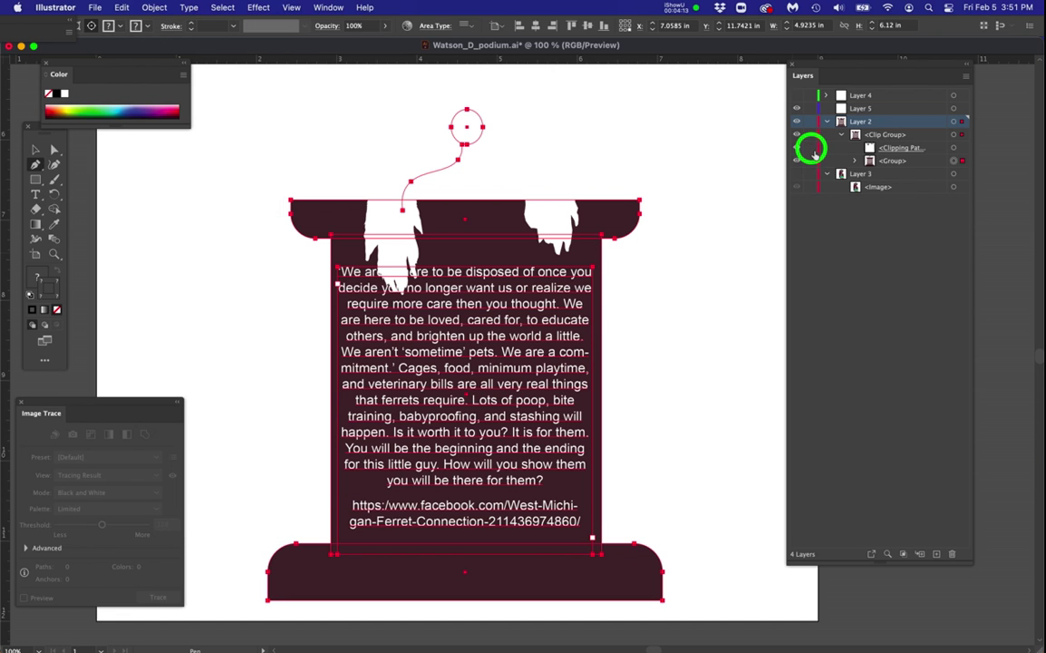
{"action": "left_click", "coordinate": [953, 135]}
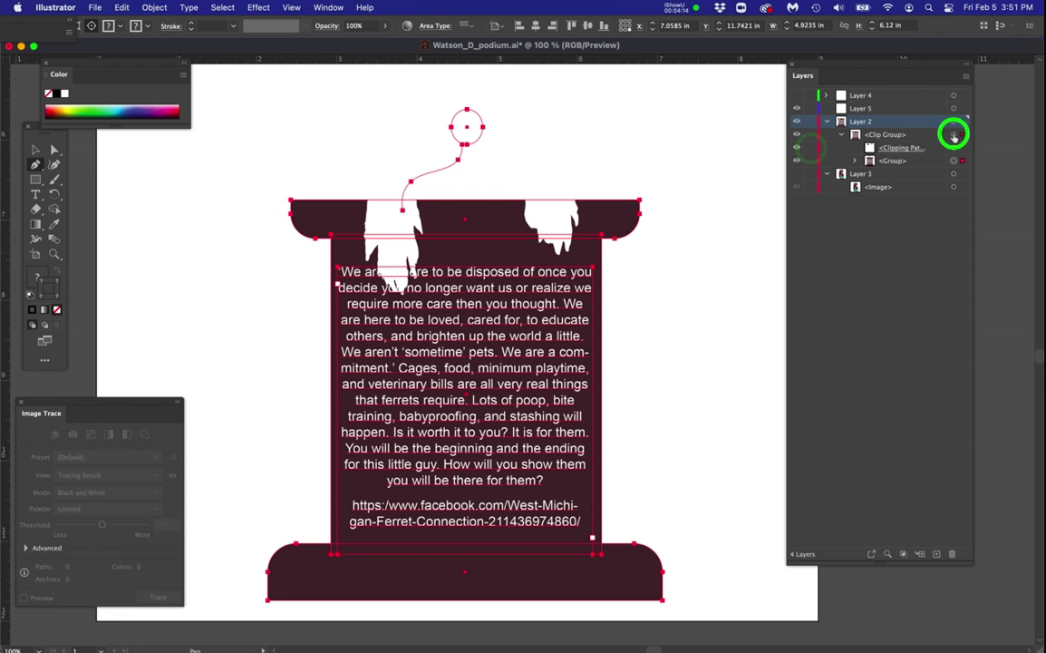
{"action": "left_click", "coordinate": [154, 7]}
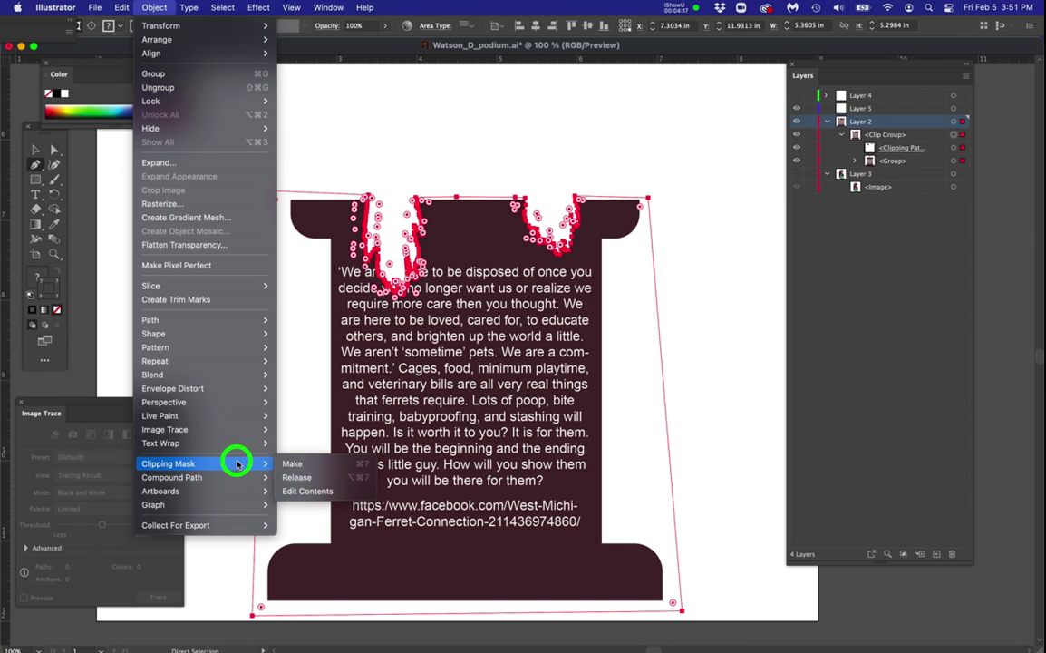
{"action": "left_click", "coordinate": [292, 476]}
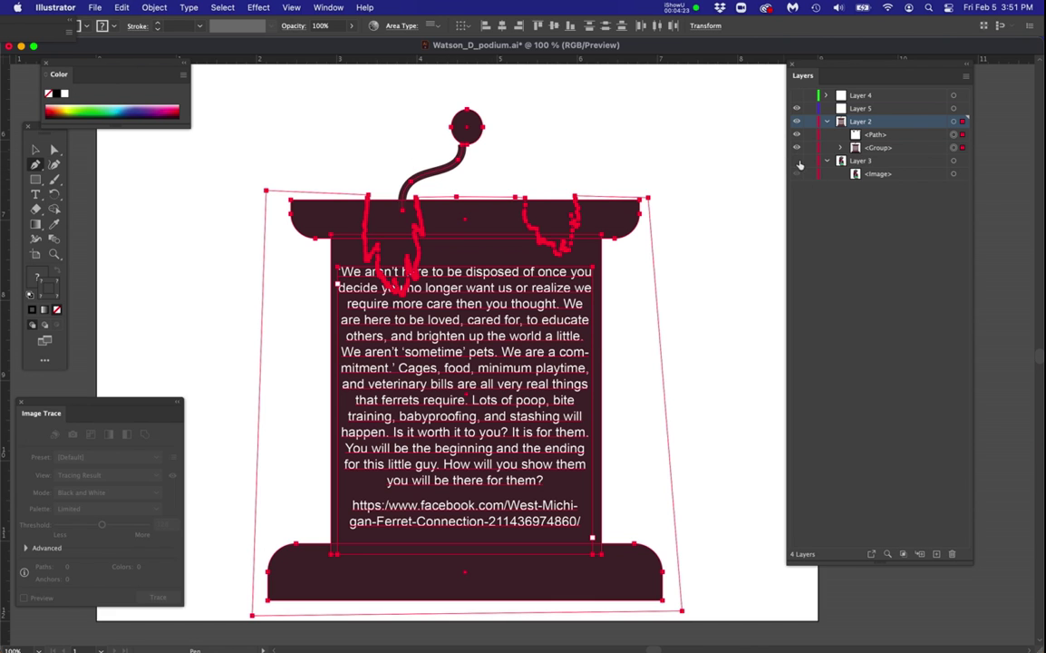
{"action": "left_click", "coordinate": [798, 161]}
{"action": "left_click", "coordinate": [810, 161]}
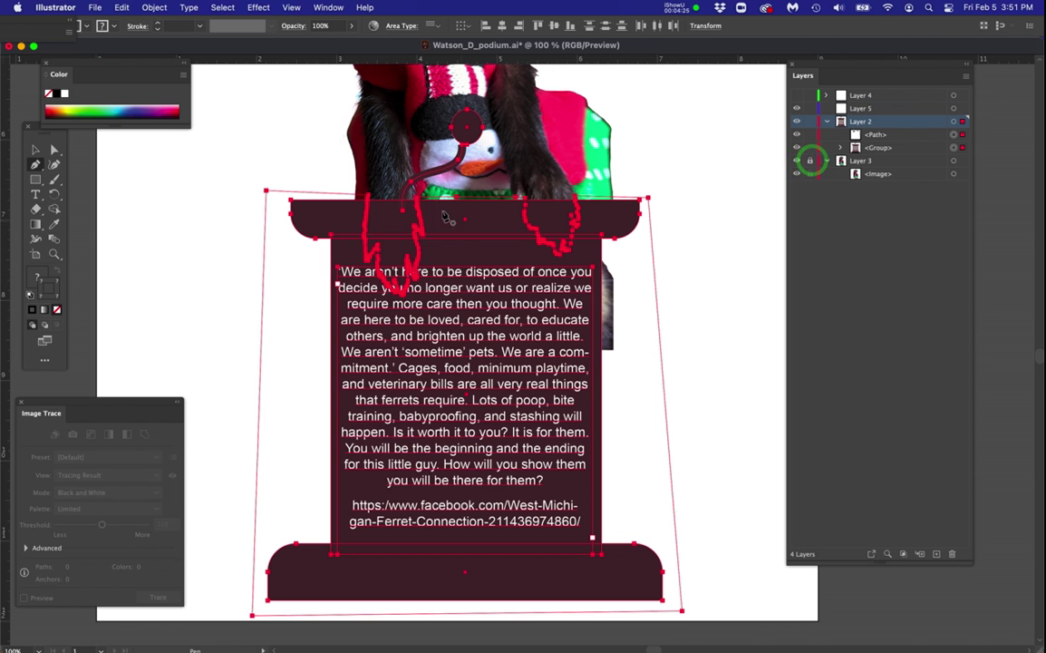
Zoom in on the podium top and select the traced paw path.
{"action": "key", "text": "super+equal"}
{"action": "key", "text": "super+equal"}
{"action": "key", "text": "super+equal"}
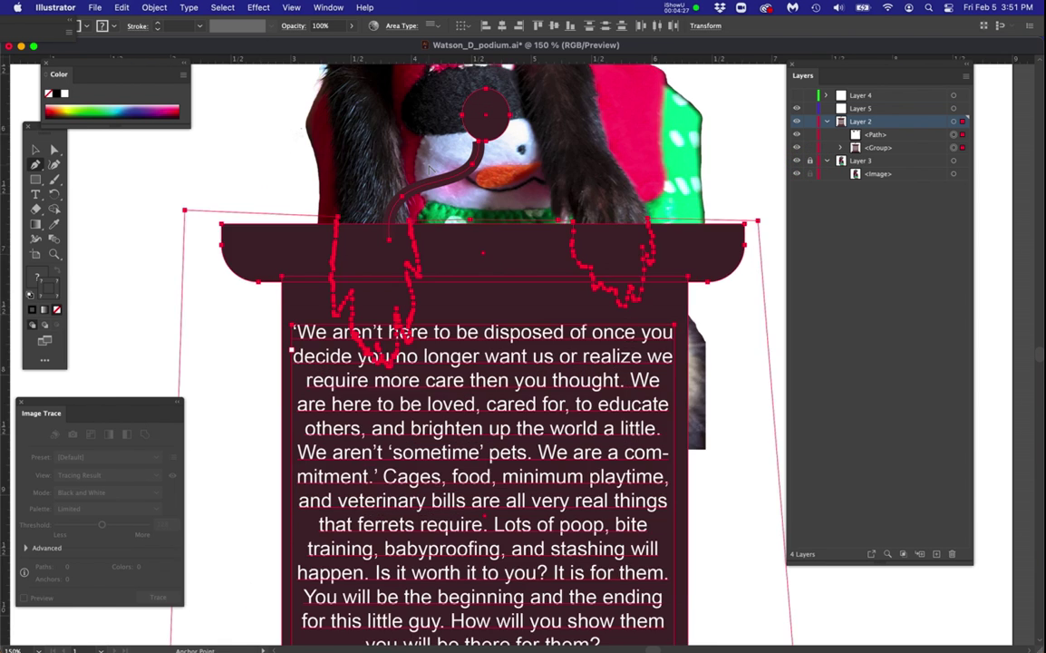
{"action": "left_click", "coordinate": [451, 270]}
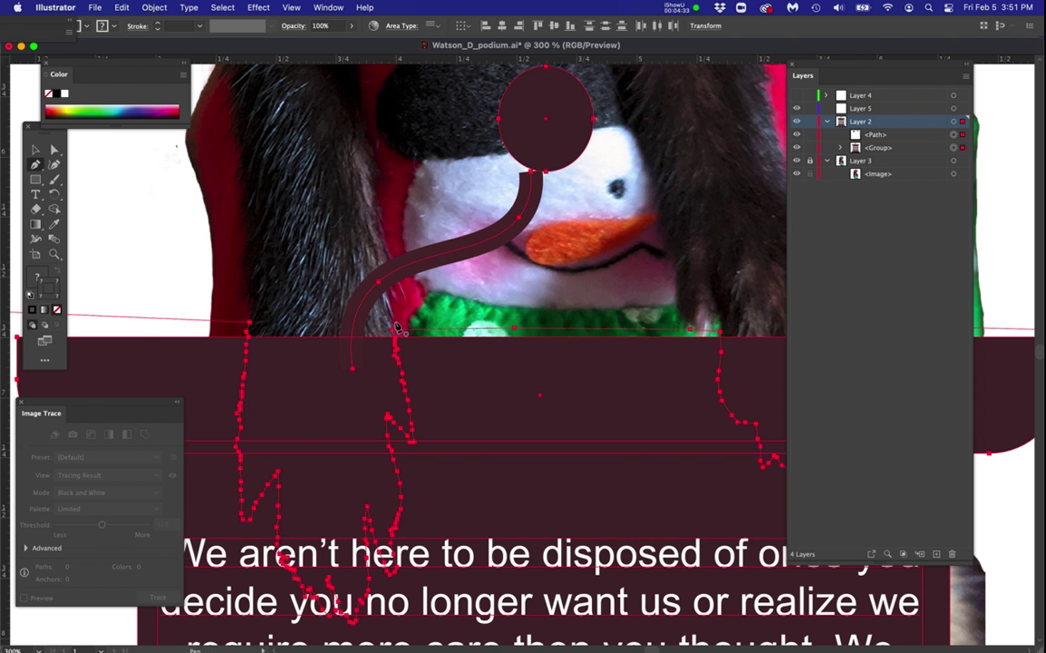
{"action": "key", "text": "super+equal"}
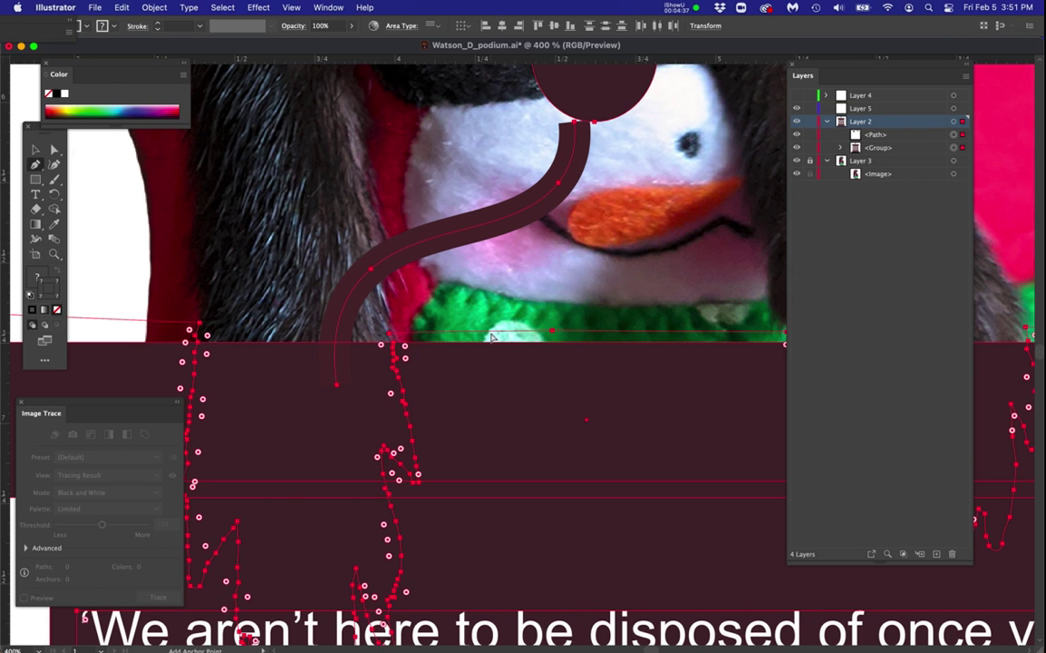
{"action": "left_click", "coordinate": [553, 331], "text": "super"}
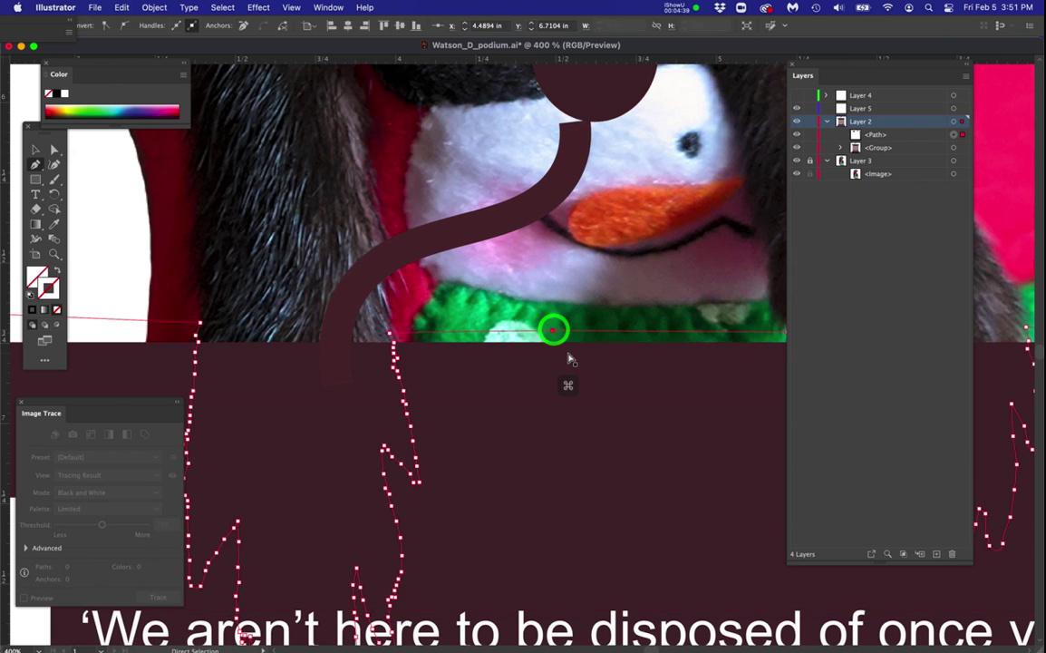
{"action": "left_click", "coordinate": [572, 352], "text": "super"}
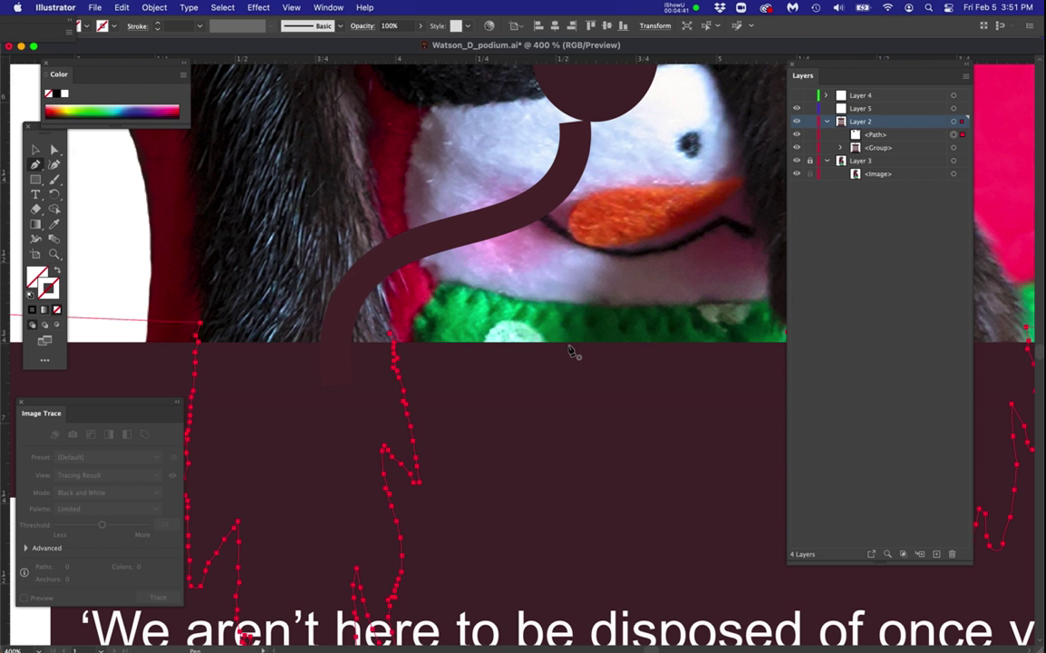
{"action": "left_click_drag", "start_coordinate": [563, 363], "coordinate": [550, 460]}
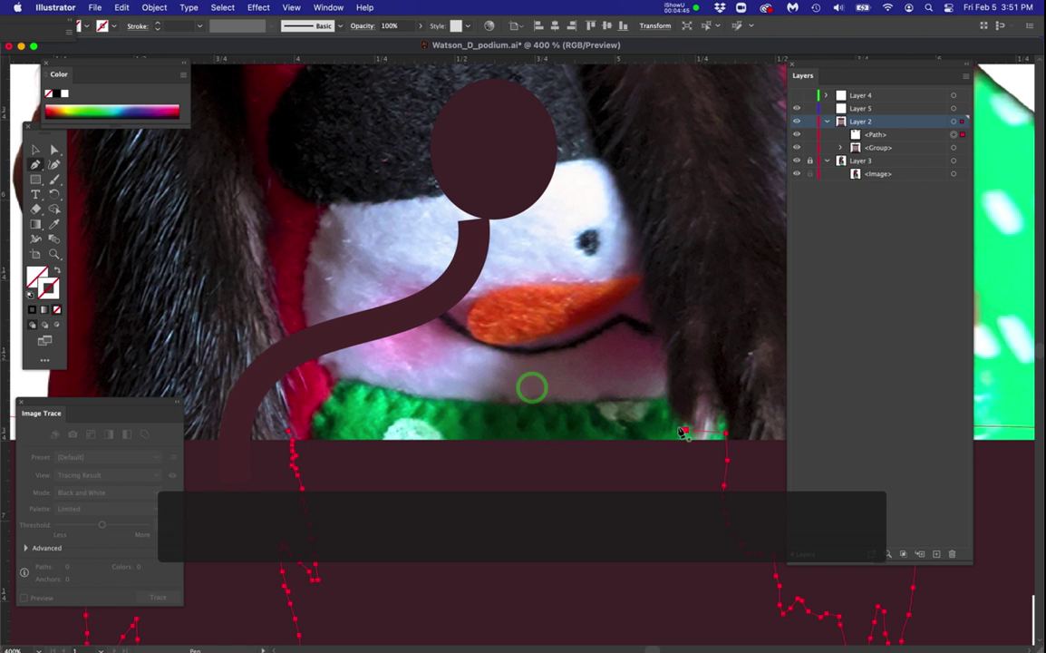
Continue the path from its end up the right paw, around the hat and microphone head, to the left paw.
{"action": "left_click", "coordinate": [686, 430]}
{"action": "left_click", "coordinate": [611, 195]}
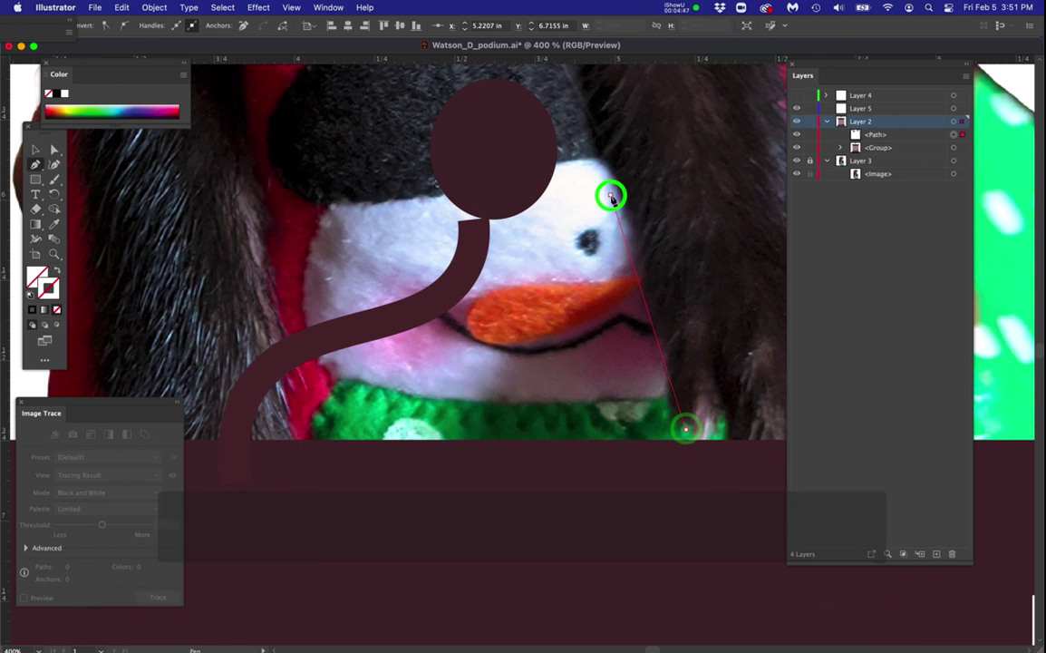
{"action": "left_click", "coordinate": [576, 92]}
{"action": "left_click_drag", "start_coordinate": [523, 123], "coordinate": [528, 185]}
{"action": "left_click", "coordinate": [530, 121]}
{"action": "left_click", "coordinate": [455, 120]}
{"action": "left_click", "coordinate": [421, 199]}
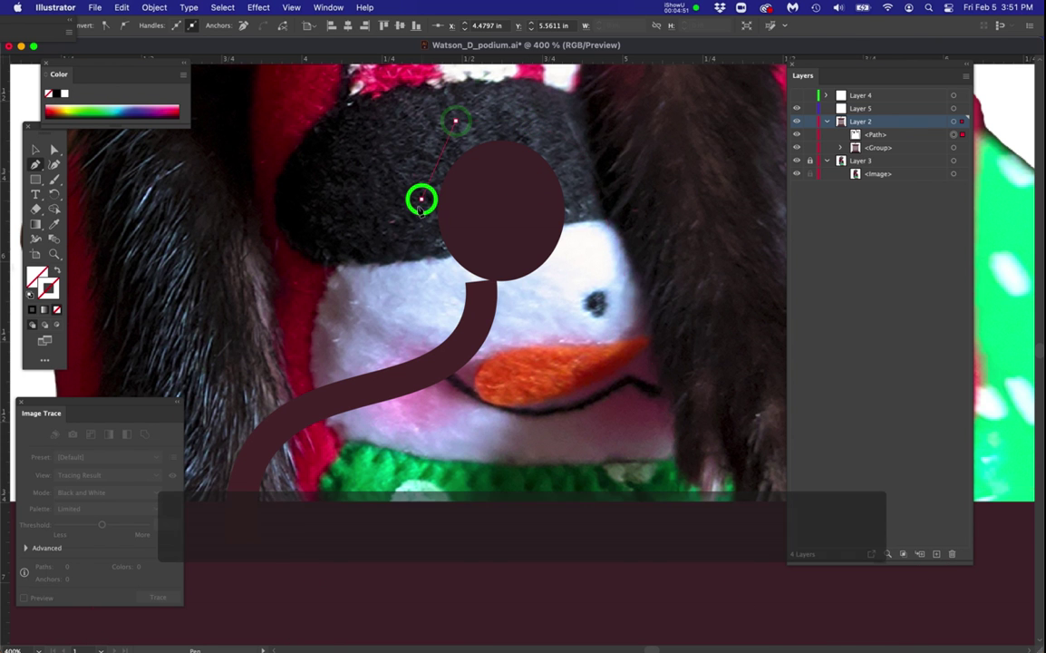
{"action": "left_click", "coordinate": [381, 313]}
{"action": "left_click_drag", "start_coordinate": [329, 341], "coordinate": [387, 239]}
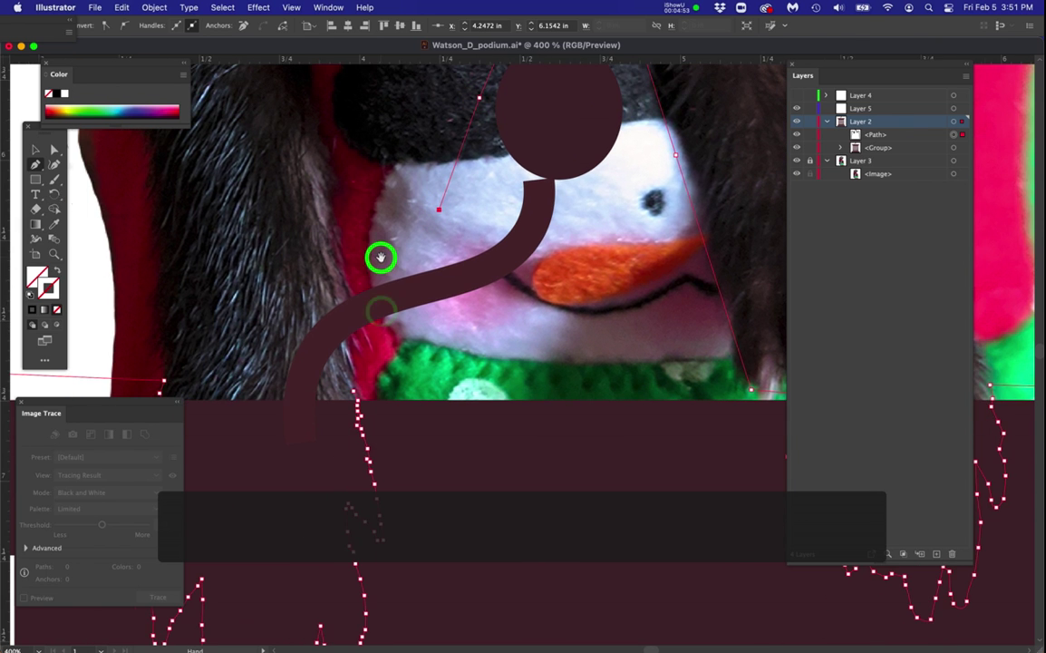
{"action": "left_click", "coordinate": [351, 281]}
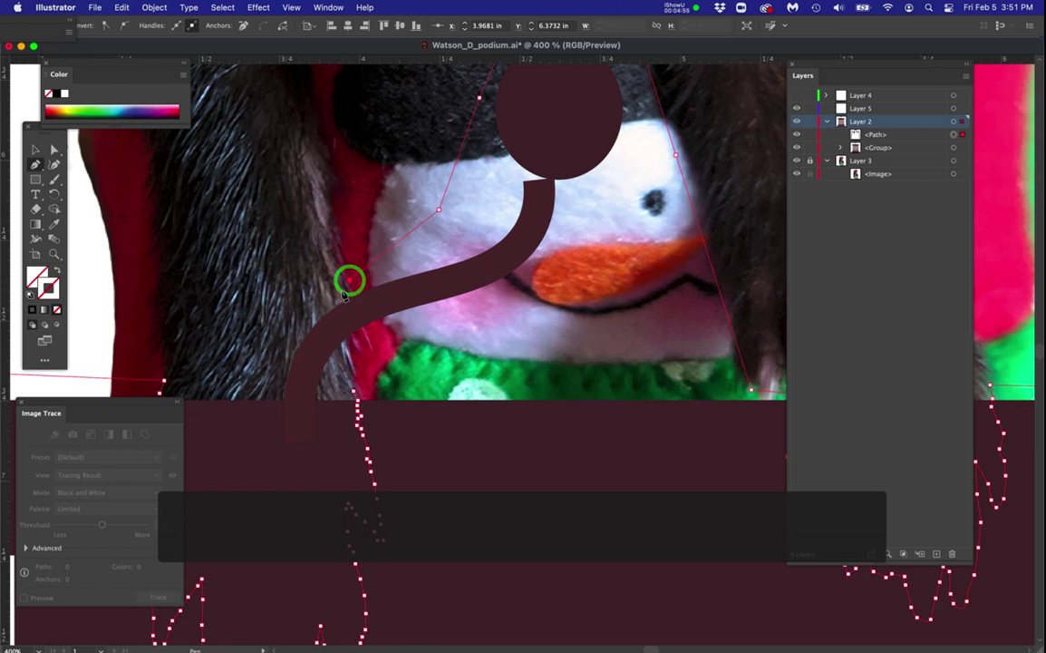
Add anchor points down the left paw's edge toward the podium top.
{"action": "scroll", "coordinate": [332, 299], "scroll_direction": "up", "scroll_amount": 1}
{"action": "left_click", "coordinate": [358, 295]}
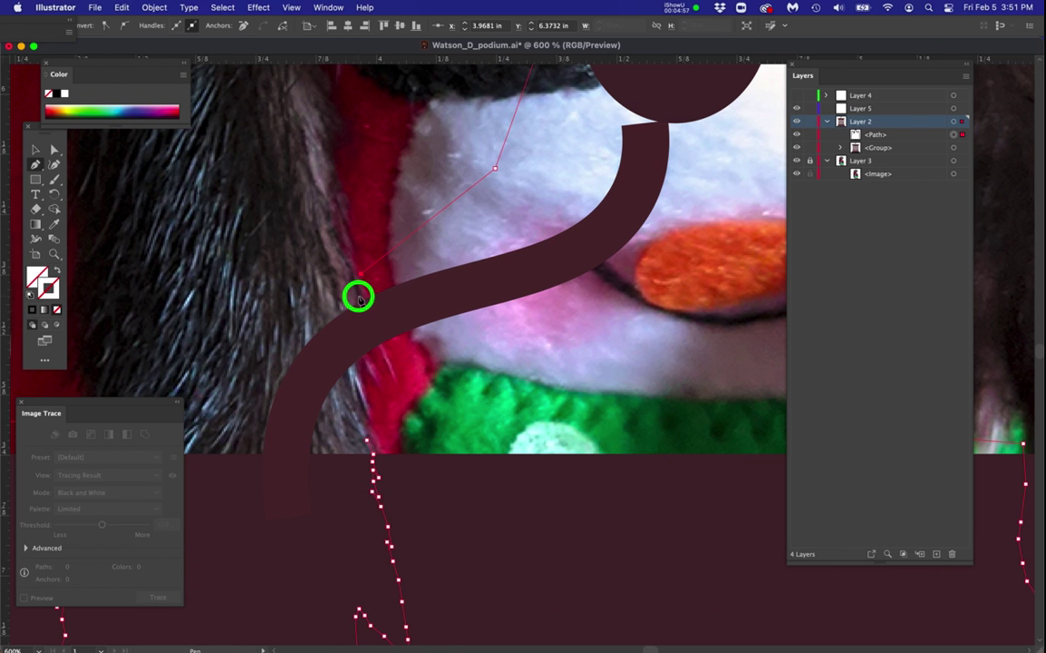
{"action": "left_click", "coordinate": [359, 316]}
{"action": "left_click", "coordinate": [374, 358]}
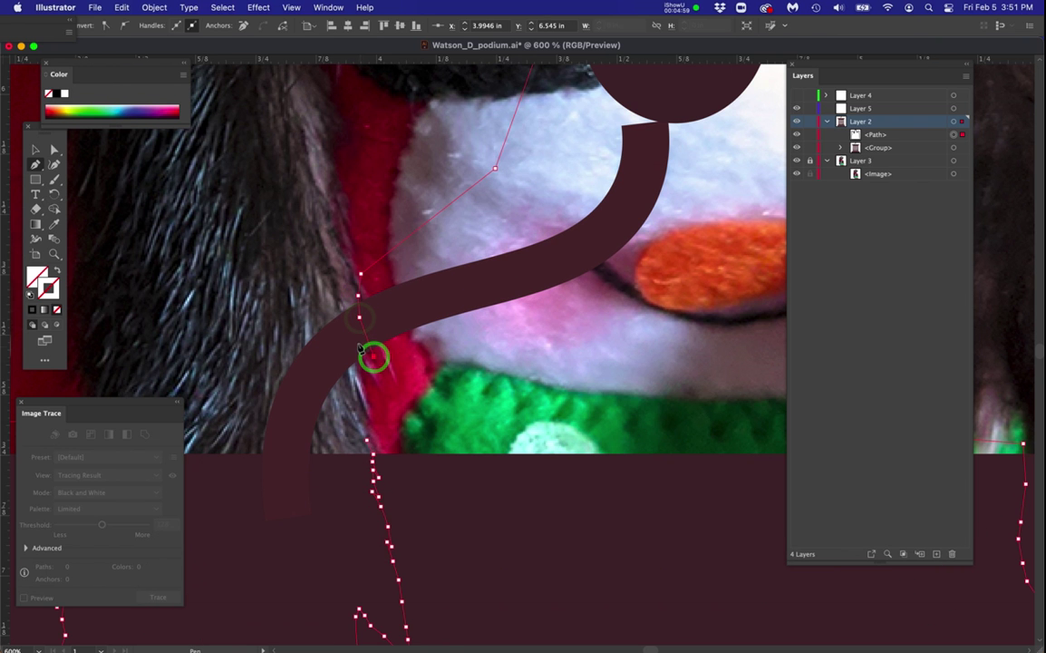
{"action": "left_click", "coordinate": [357, 343]}
{"action": "left_click", "coordinate": [356, 370]}
{"action": "left_click", "coordinate": [361, 401]}
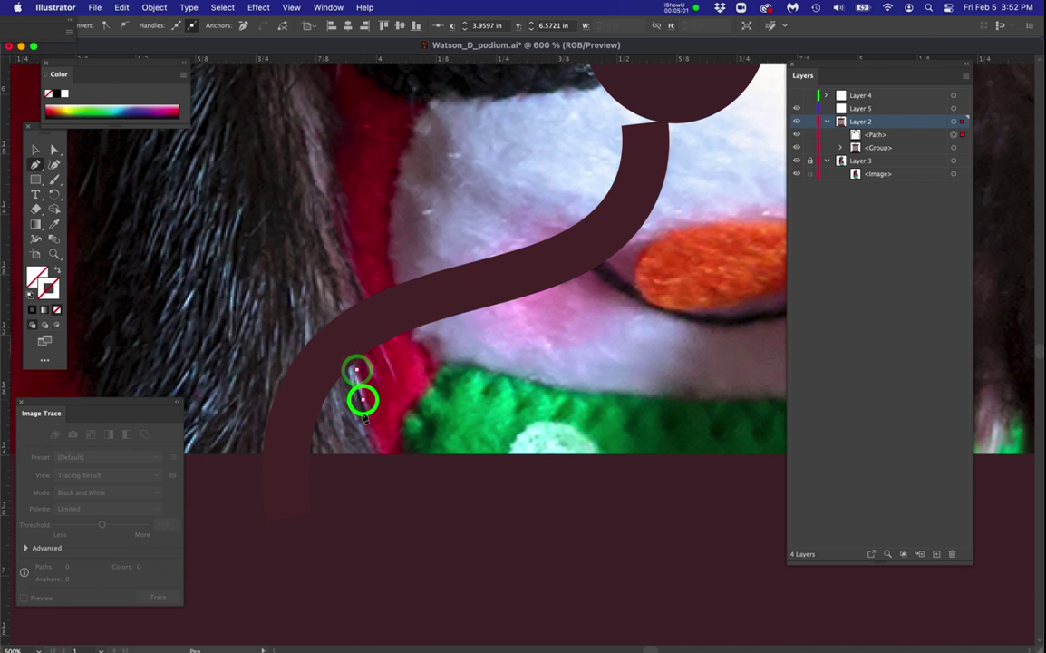
{"action": "left_click", "coordinate": [361, 424]}
{"action": "left_click", "coordinate": [365, 442]}
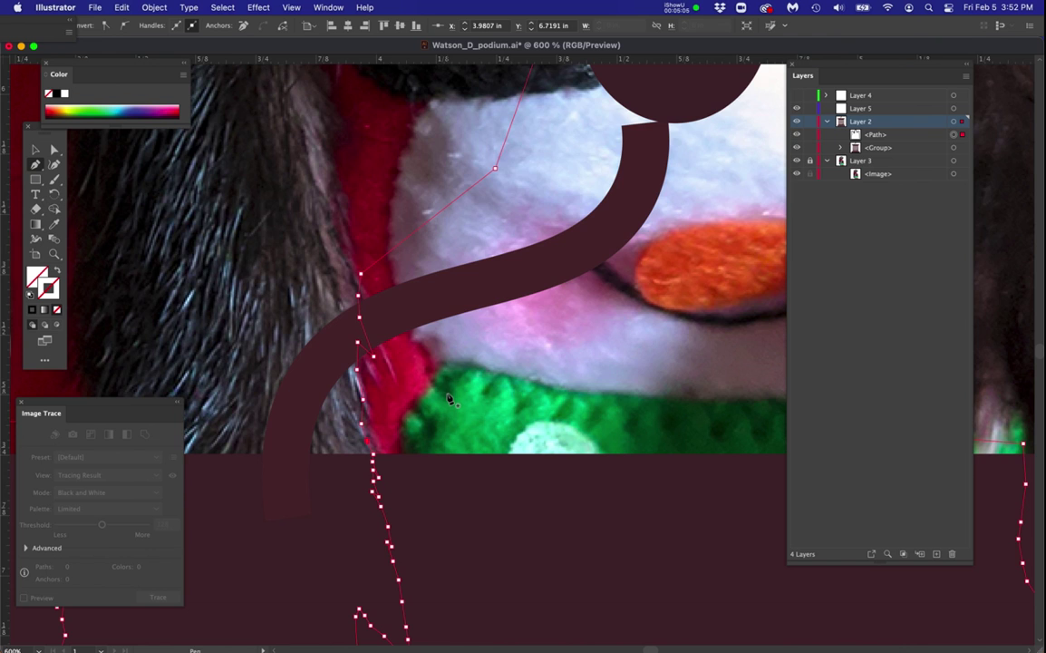
{"action": "scroll", "coordinate": [449, 399], "scroll_direction": "down", "scroll_amount": 5}
{"action": "scroll", "coordinate": [453, 391], "scroll_direction": "down", "scroll_amount": 2}
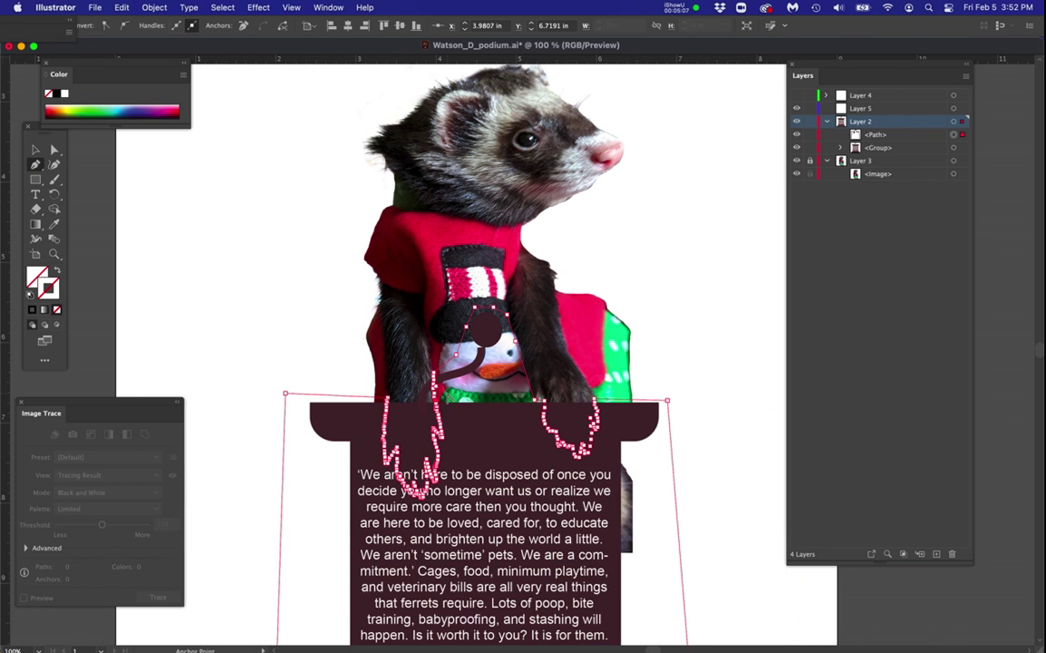
{"action": "scroll", "coordinate": [408, 363], "scroll_direction": "up", "scroll_amount": 4}
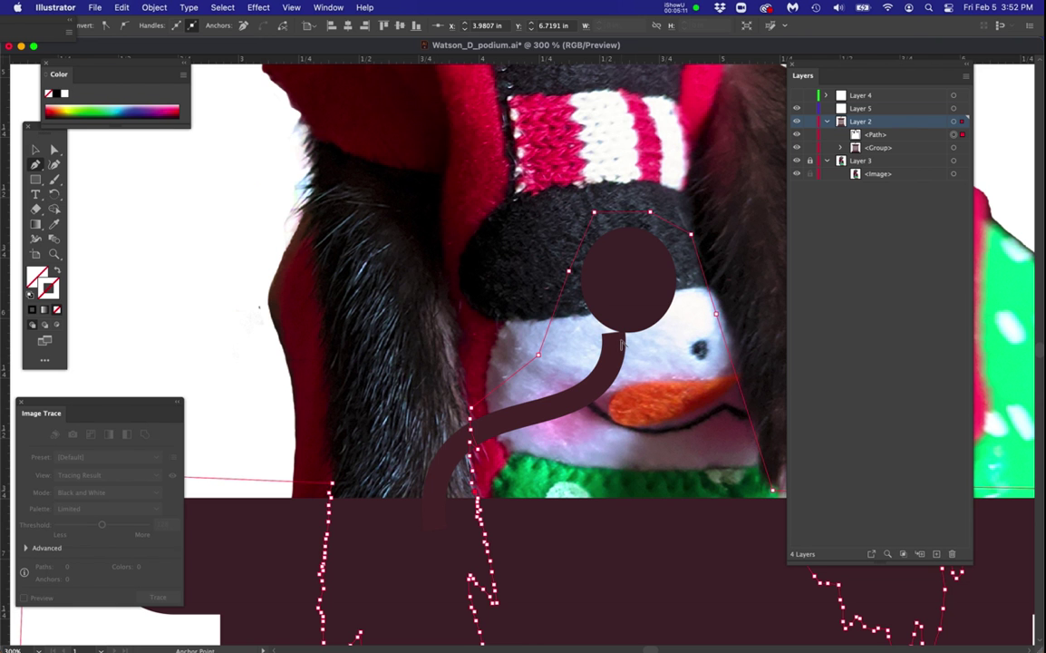
{"action": "scroll", "coordinate": [622, 342], "scroll_direction": "down", "scroll_amount": 5}
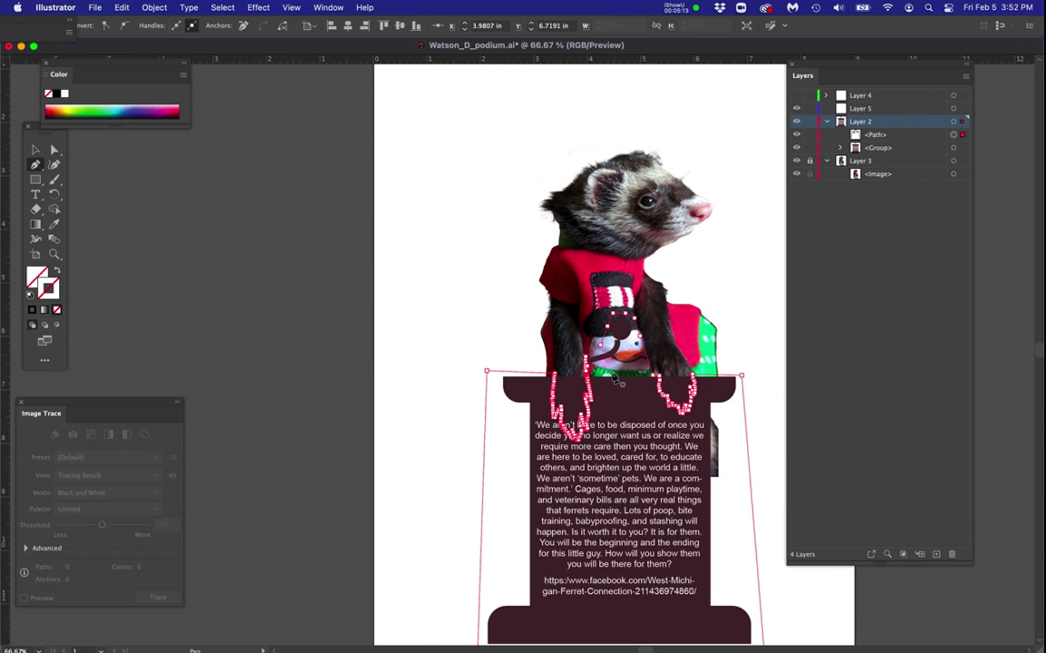
{"action": "left_click_drag", "start_coordinate": [617, 377], "coordinate": [467, 312]}
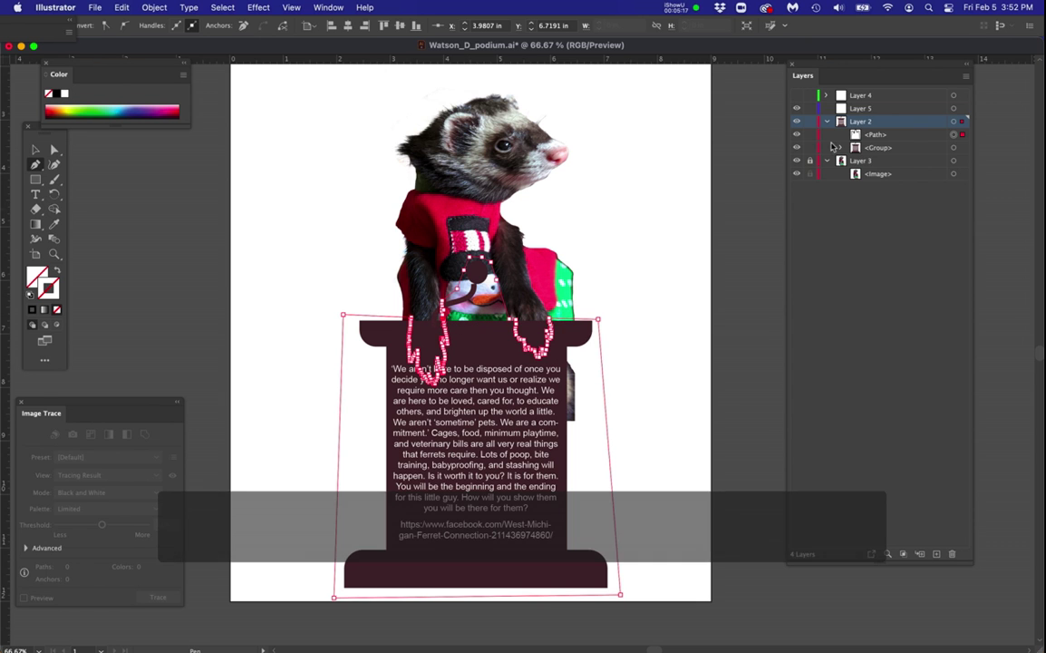
Select the podium group and toggle its visibility to check the traced outline.
{"action": "left_click", "coordinate": [902, 148]}
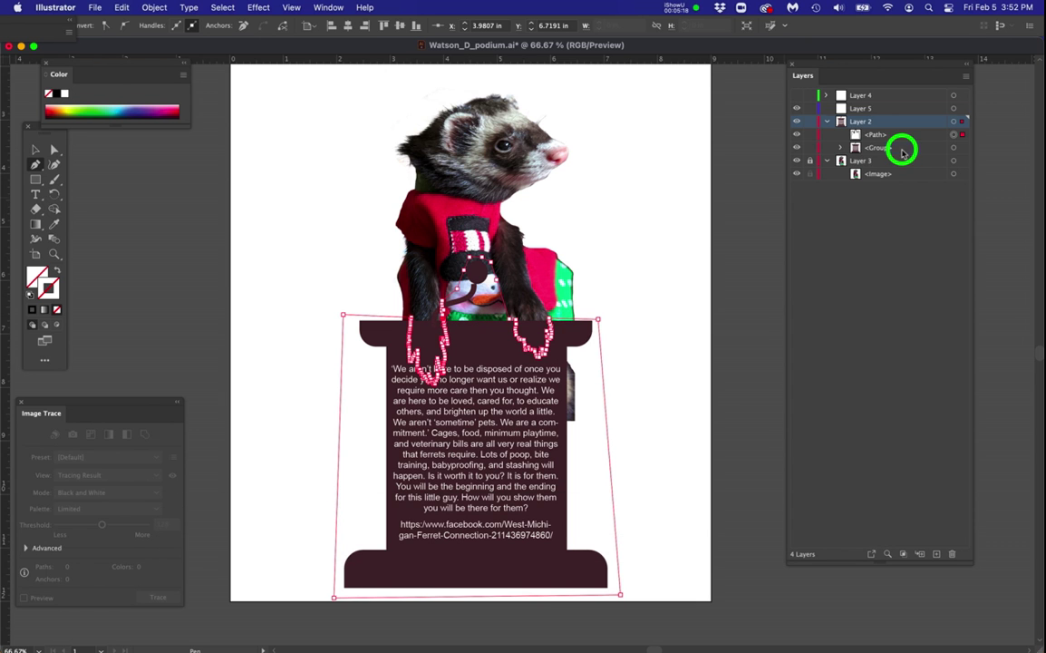
{"action": "left_click", "coordinate": [797, 148]}
{"action": "left_click", "coordinate": [797, 148]}
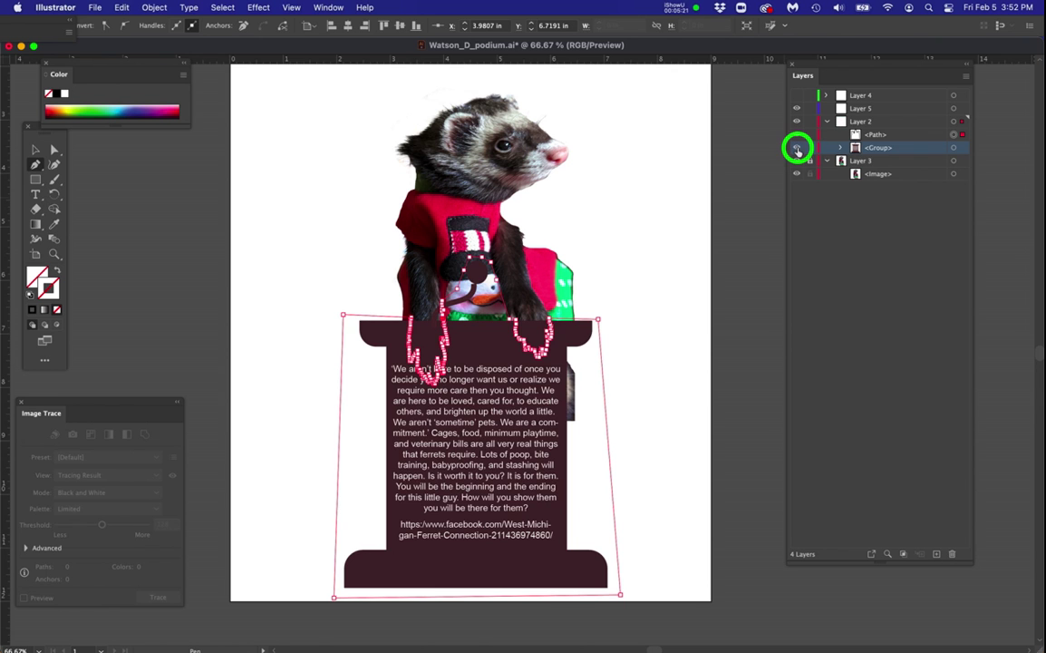
{"action": "left_click", "coordinate": [797, 147]}
{"action": "left_click", "coordinate": [796, 147]}
{"action": "left_click", "coordinate": [797, 148]}
{"action": "left_click", "coordinate": [797, 148]}
Select the traced outline path plus the podium group in Layers and clip them with Cmd+7.
{"action": "left_click", "coordinate": [885, 120]}
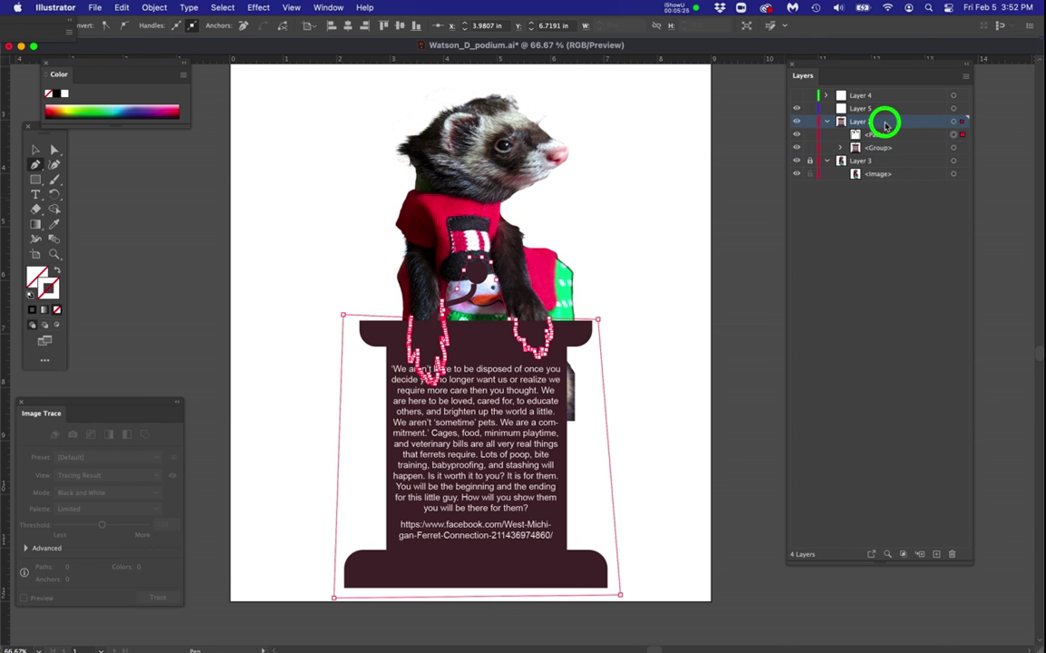
{"action": "left_click", "coordinate": [888, 135]}
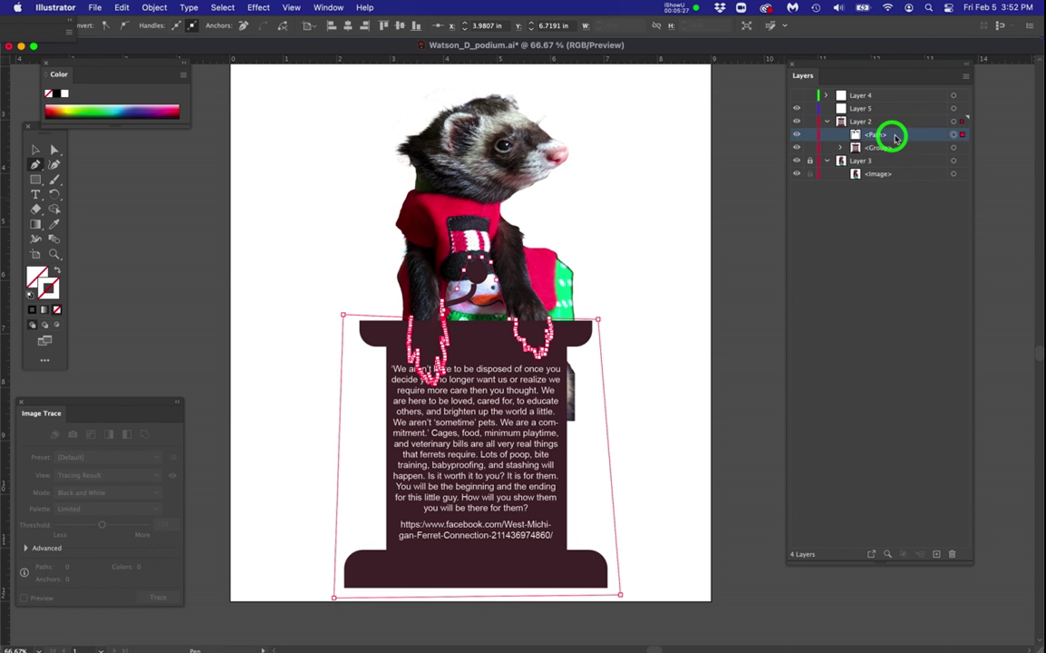
{"action": "left_click", "coordinate": [955, 135]}
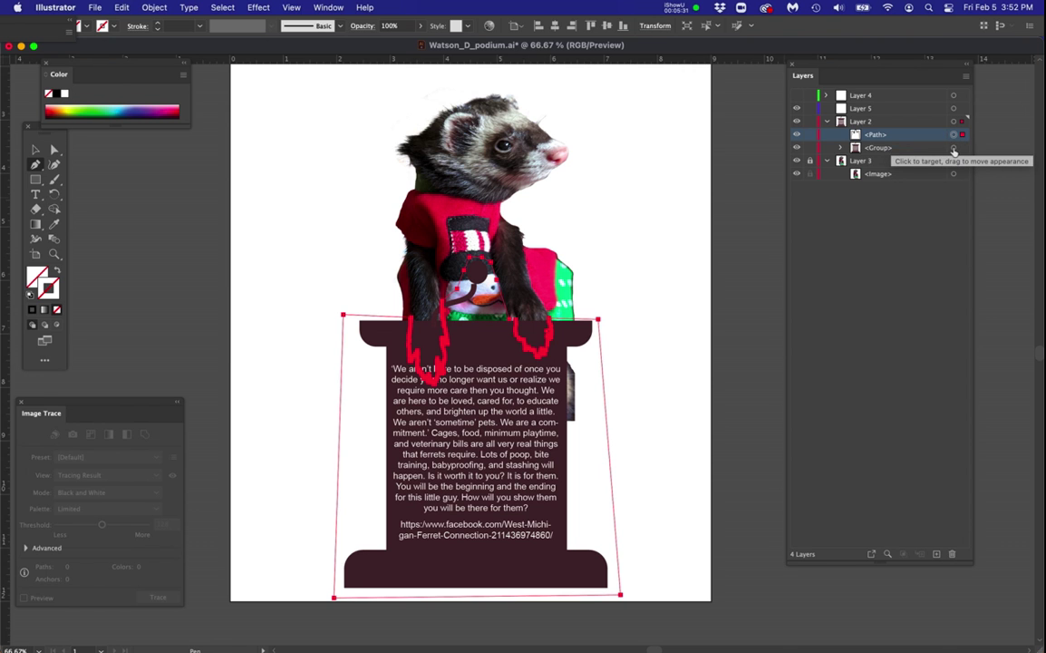
{"action": "left_click", "coordinate": [953, 148]}
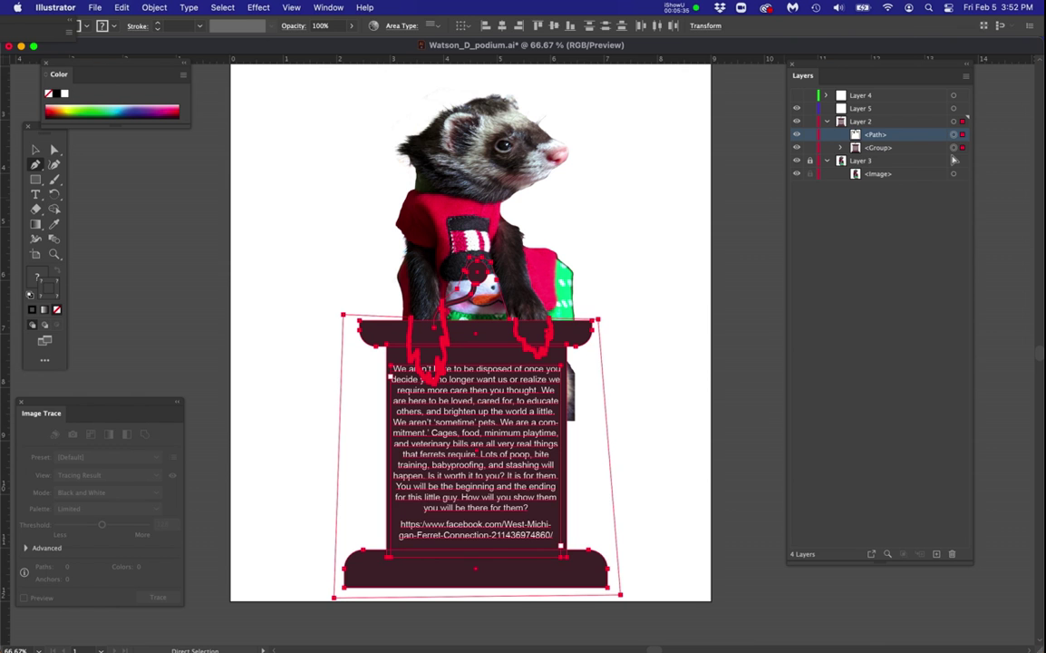
{"action": "key", "text": "super+7"}
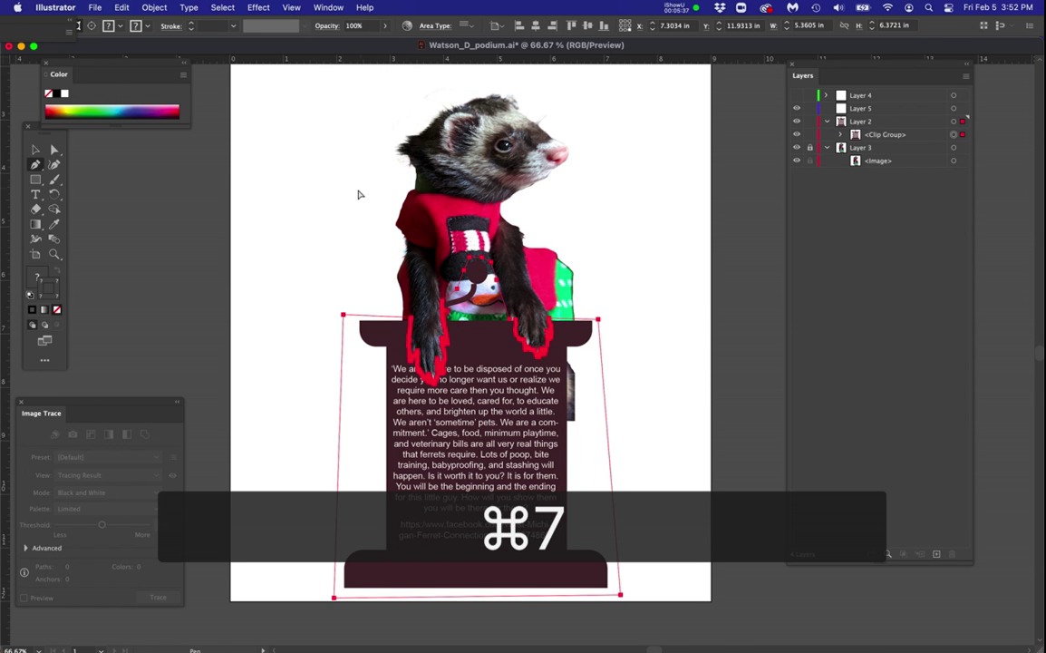
Deselect, inspect the paws draped over the podium, and expand the Clip Group in Layers.
{"action": "left_click", "coordinate": [358, 194]}
{"action": "scroll", "coordinate": [490, 311], "scroll_direction": "up", "scroll_amount": 3}
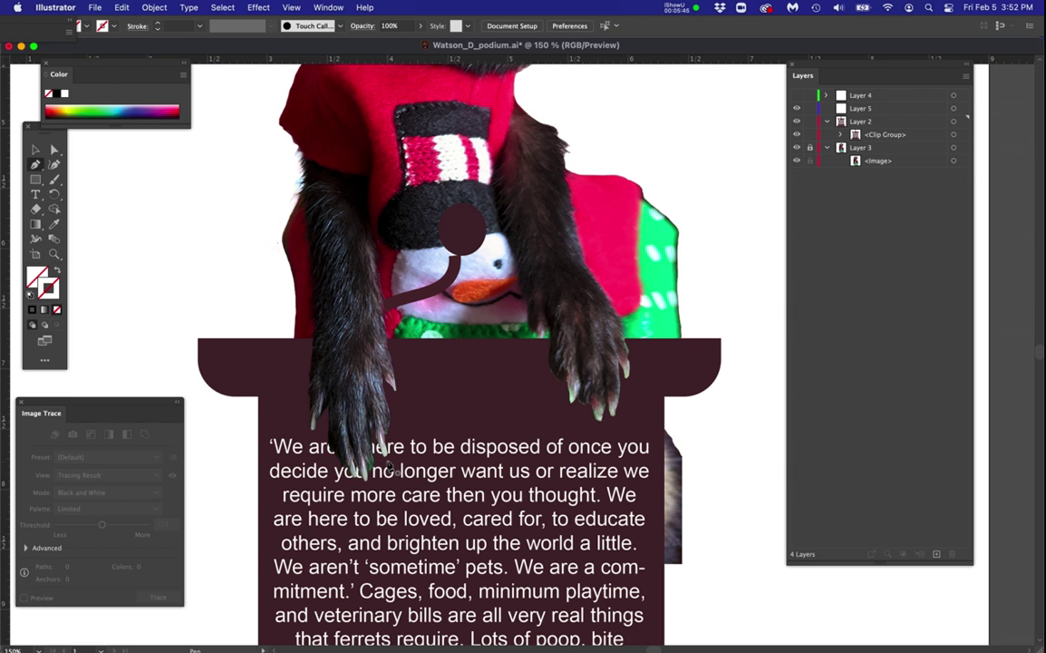
{"action": "scroll", "coordinate": [396, 435], "scroll_direction": "down", "scroll_amount": 3}
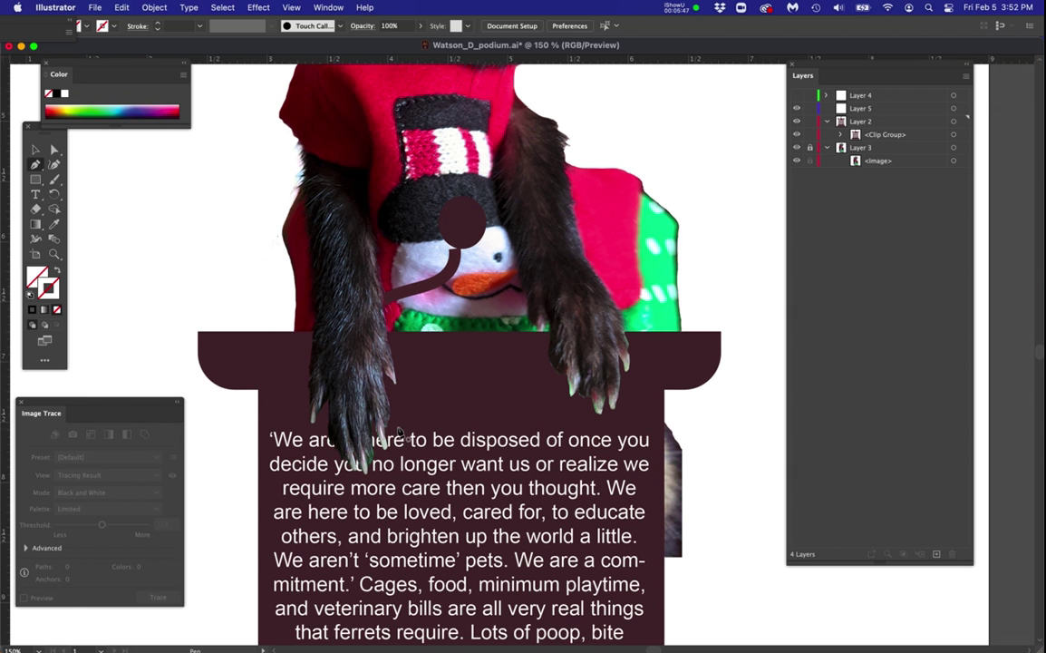
{"action": "left_click_drag", "start_coordinate": [404, 435], "coordinate": [432, 262]}
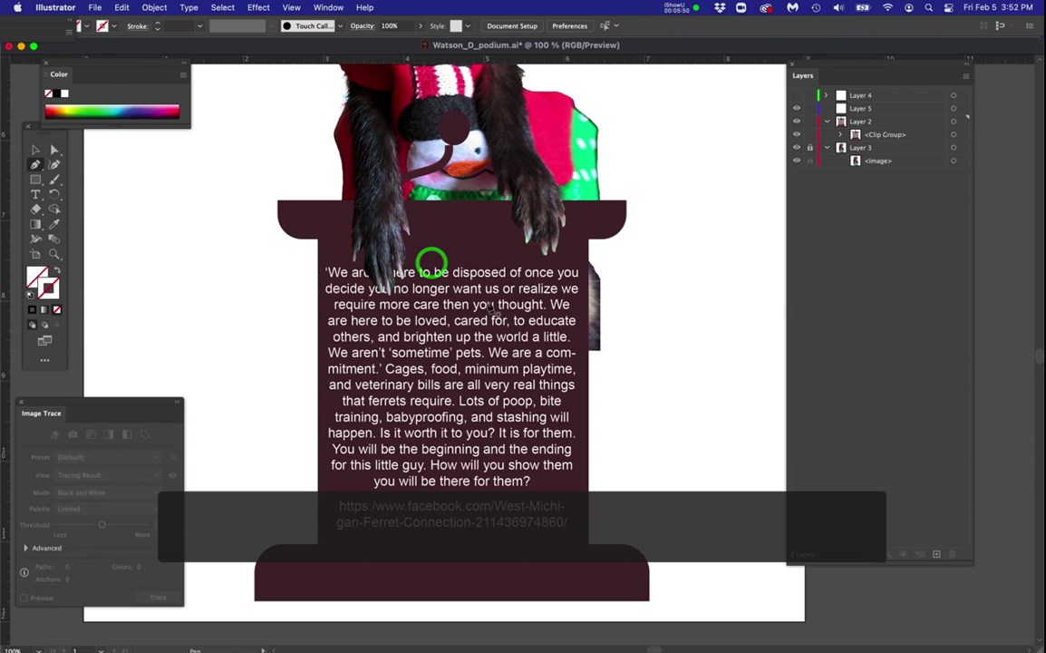
{"action": "left_click", "coordinate": [840, 135]}
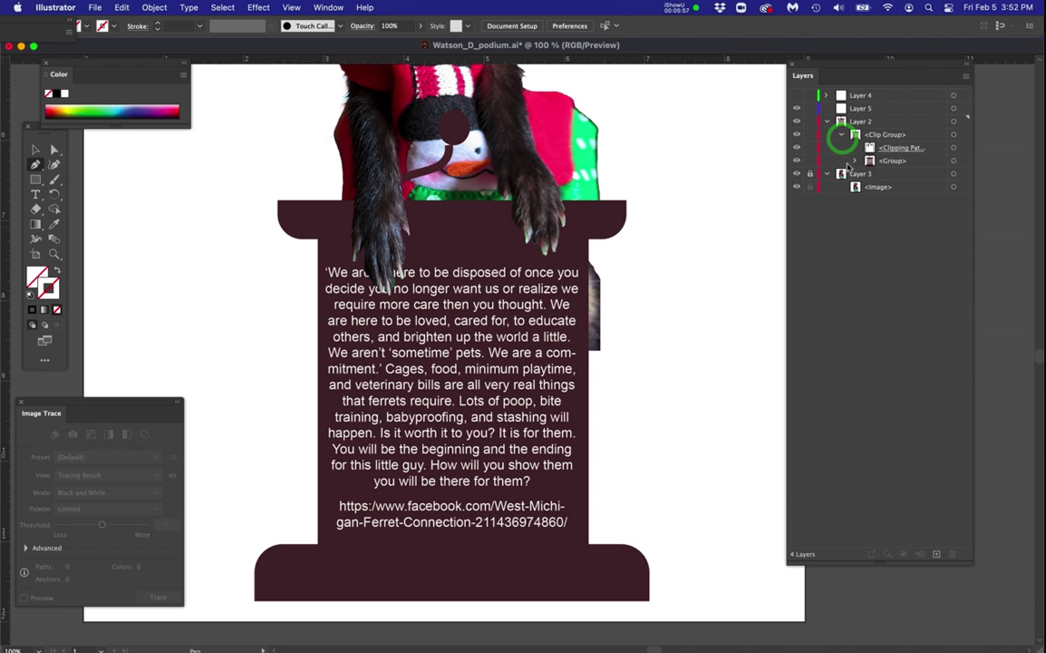
Find the 'We aren't…' quote text layer and drag it down below the paws with Free Transform.
{"action": "left_click", "coordinate": [855, 161]}
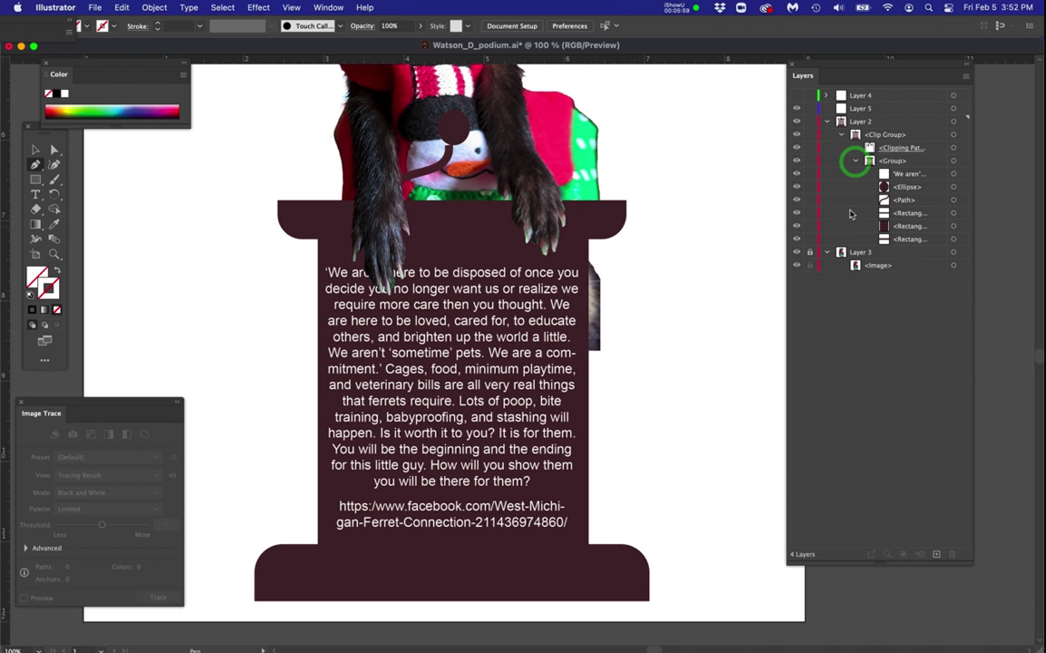
{"action": "left_click", "coordinate": [797, 173]}
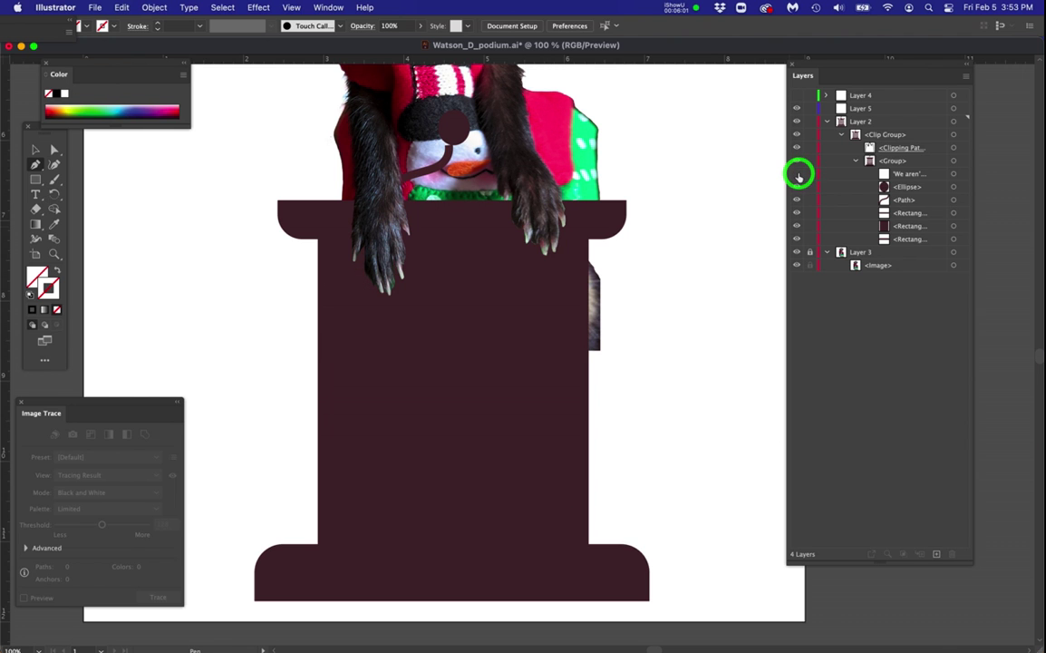
{"action": "left_click", "coordinate": [797, 173]}
{"action": "left_click", "coordinate": [954, 173]}
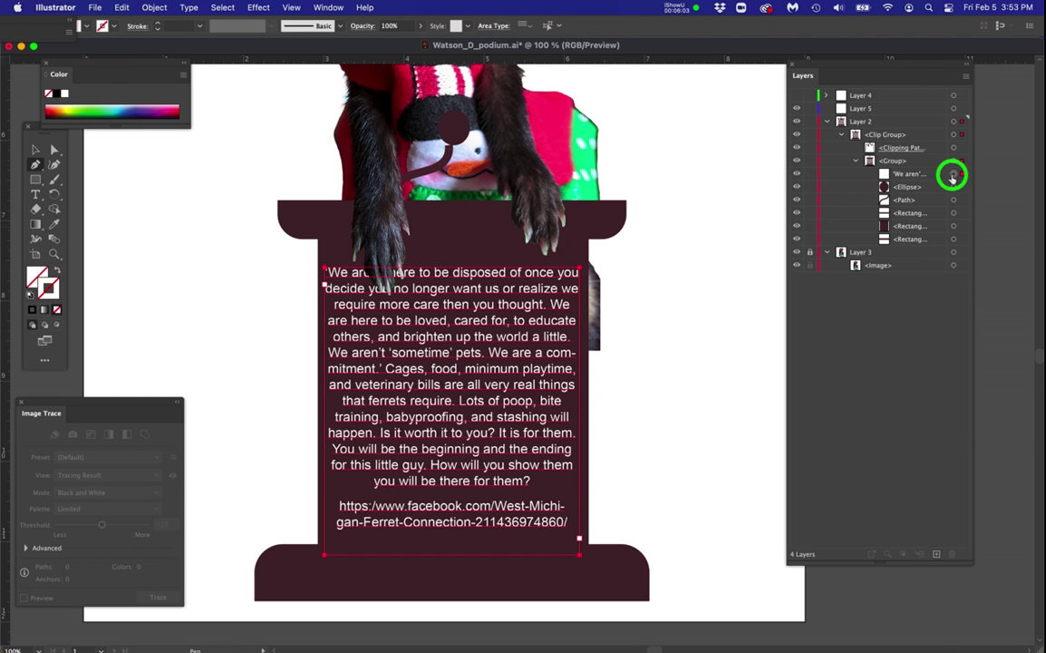
{"action": "key", "text": "e"}
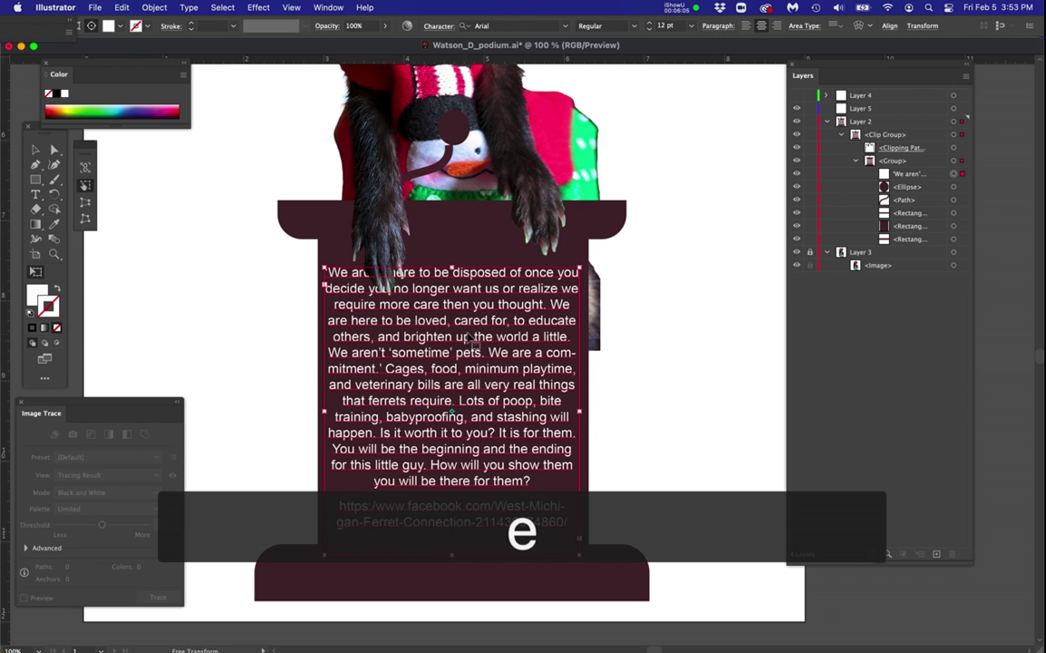
{"action": "left_click_drag", "start_coordinate": [467, 318], "coordinate": [460, 362]}
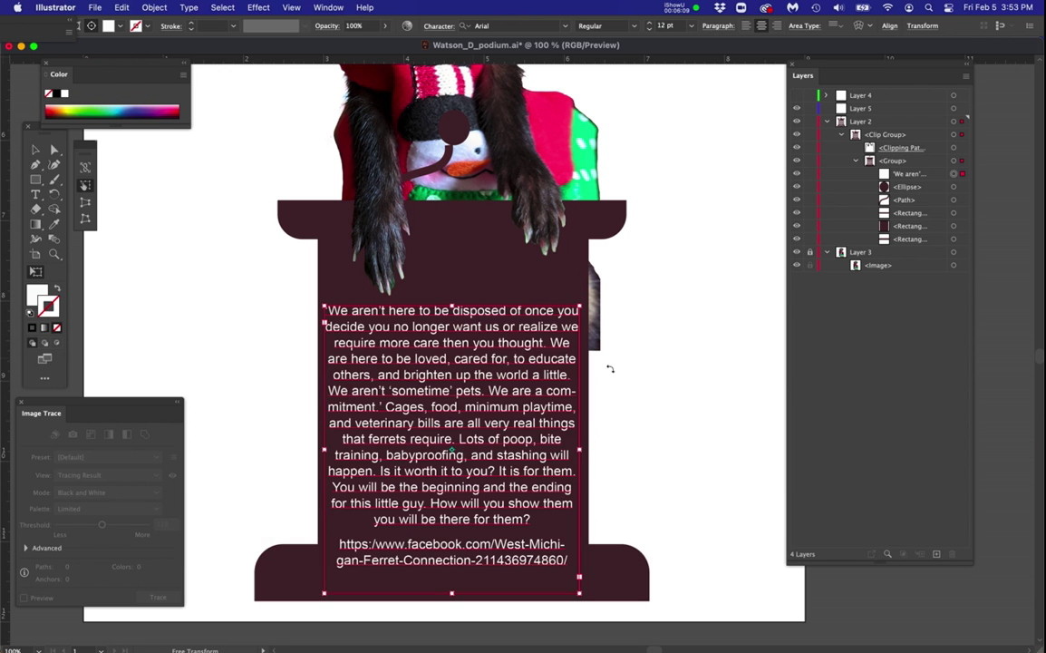
{"action": "left_click", "coordinate": [652, 362]}
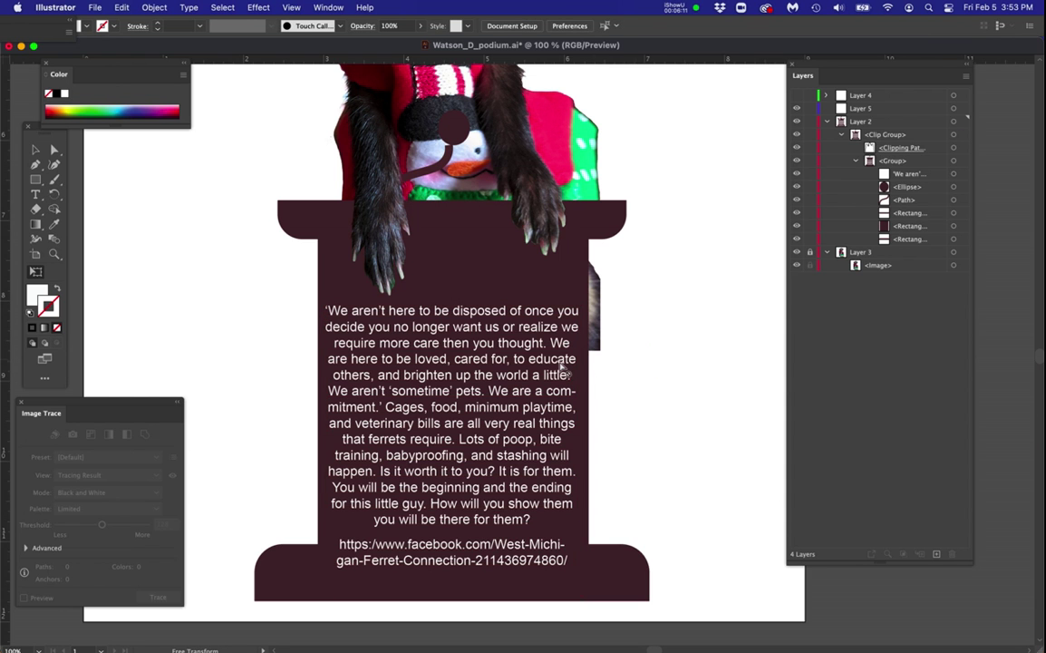
{"action": "scroll", "coordinate": [554, 362], "scroll_direction": "down", "scroll_amount": 1}
{"action": "key", "text": "space"}
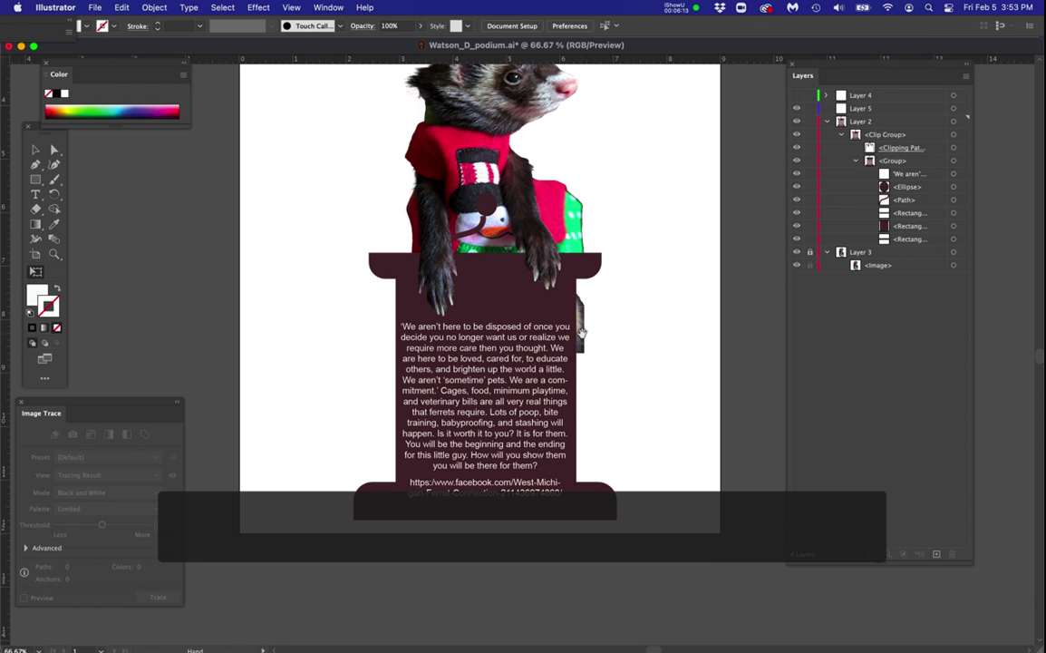
{"action": "left_click_drag", "start_coordinate": [553, 360], "coordinate": [569, 413]}
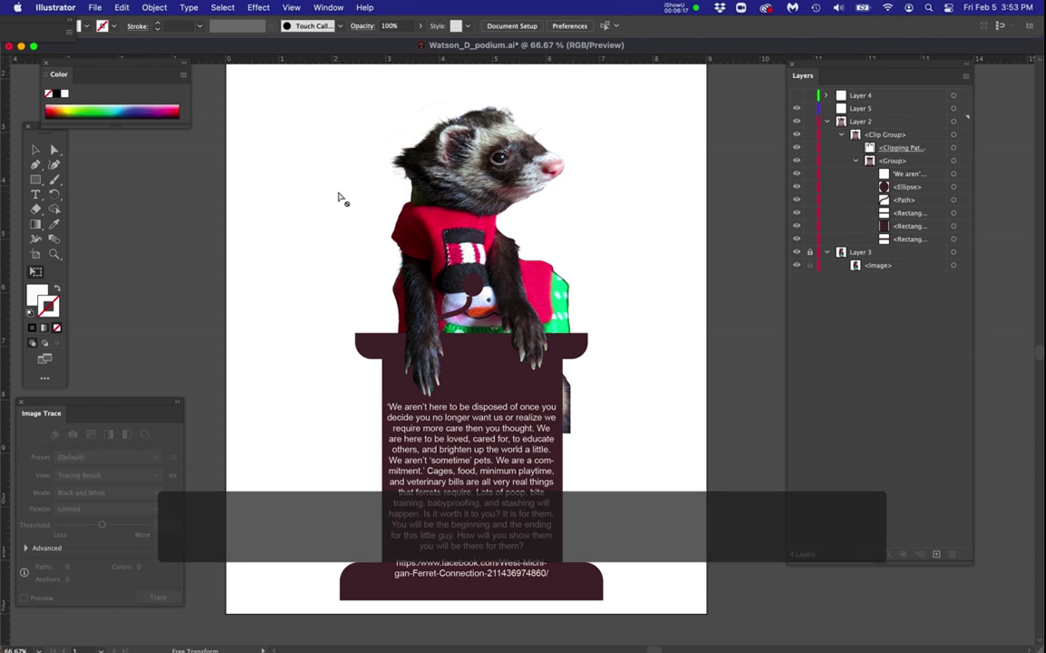